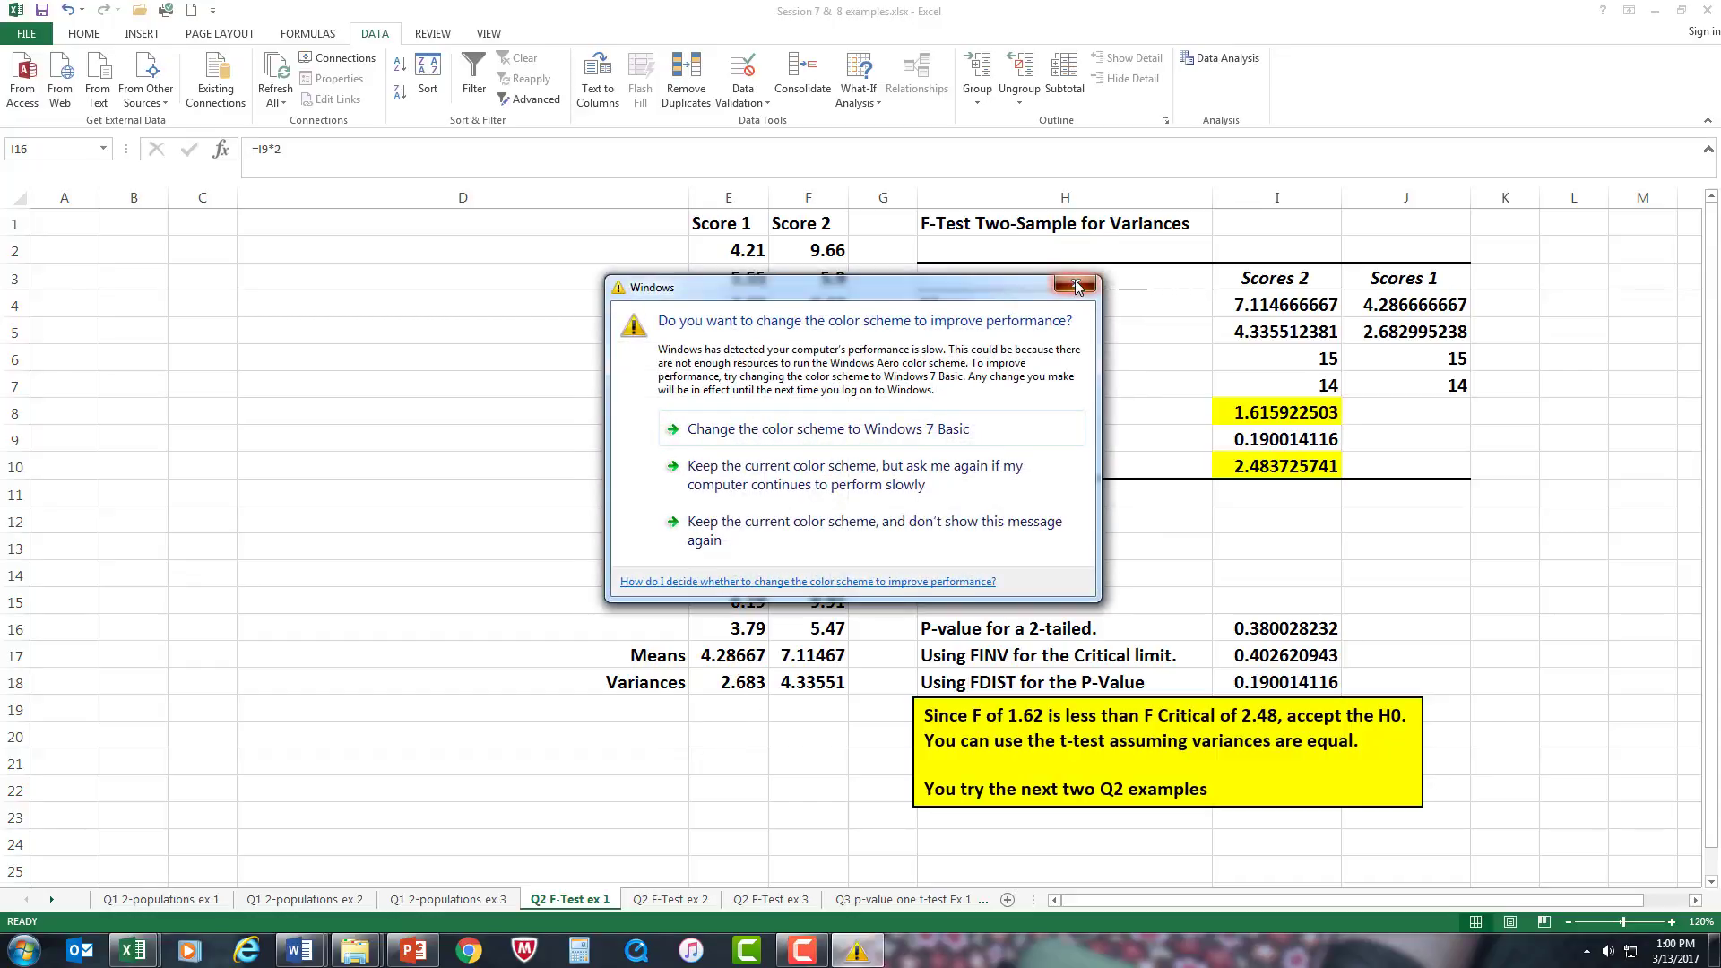
Dismiss the Windows colour-scheme prompt and check the Score 1 AVERAGE formula in E17
{"action": "left_click", "coordinate": [1071, 285]}
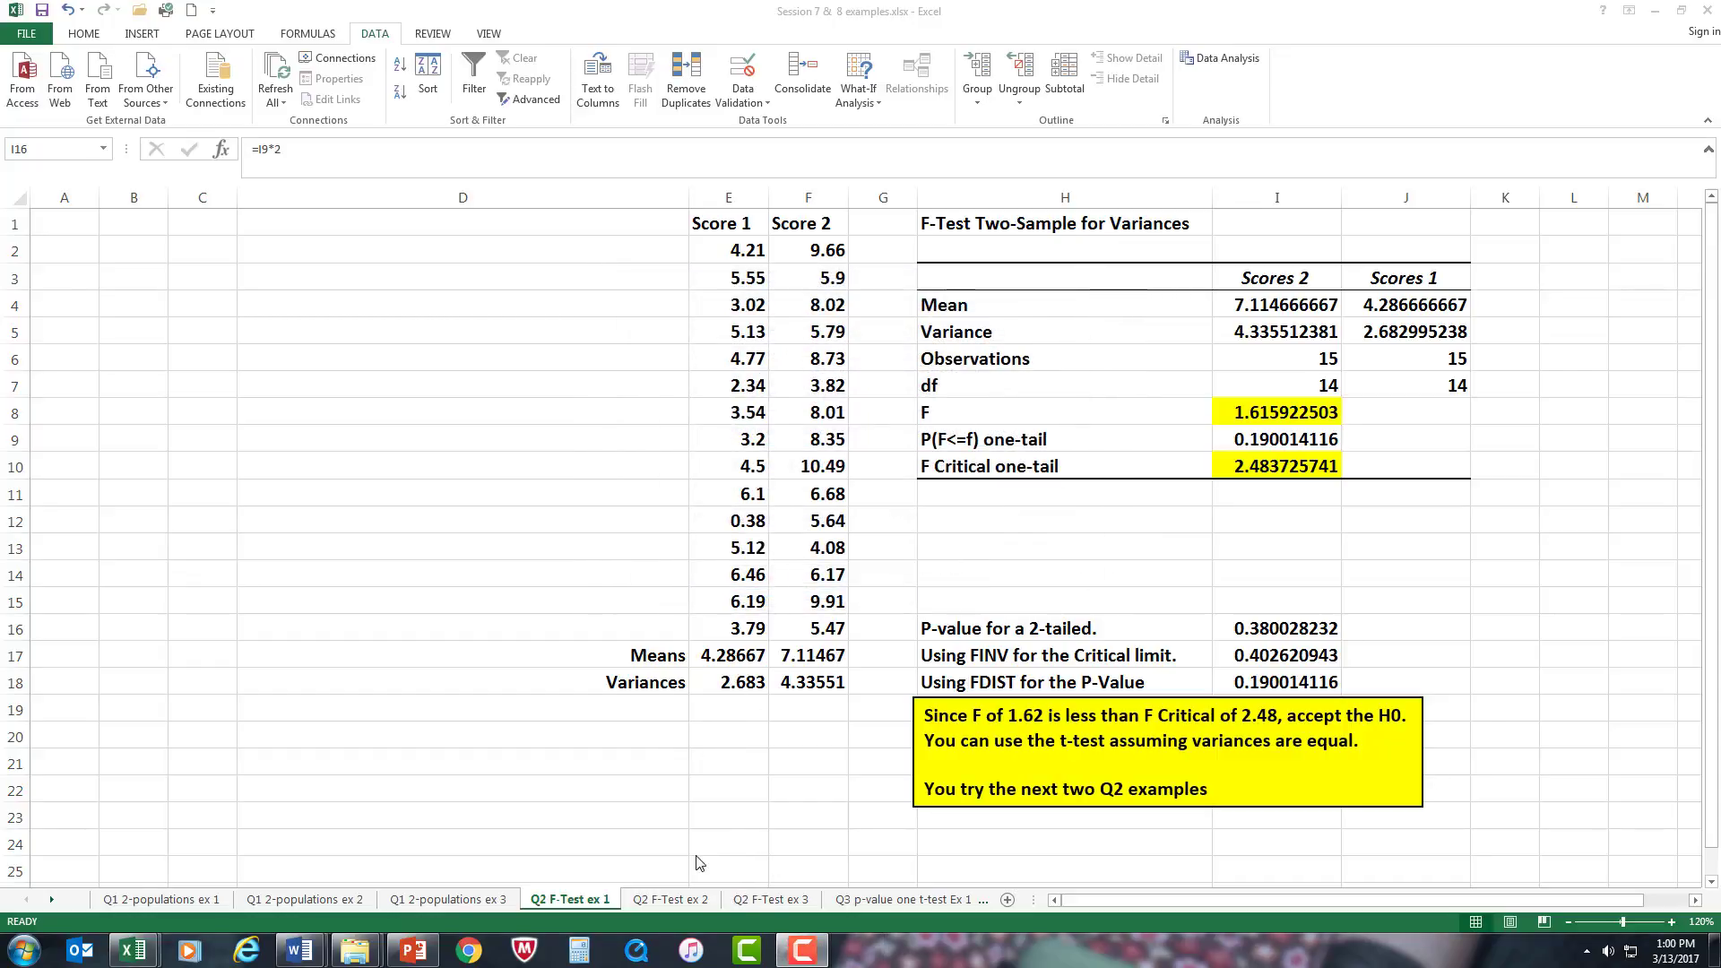
{"action": "left_click", "coordinate": [735, 657]}
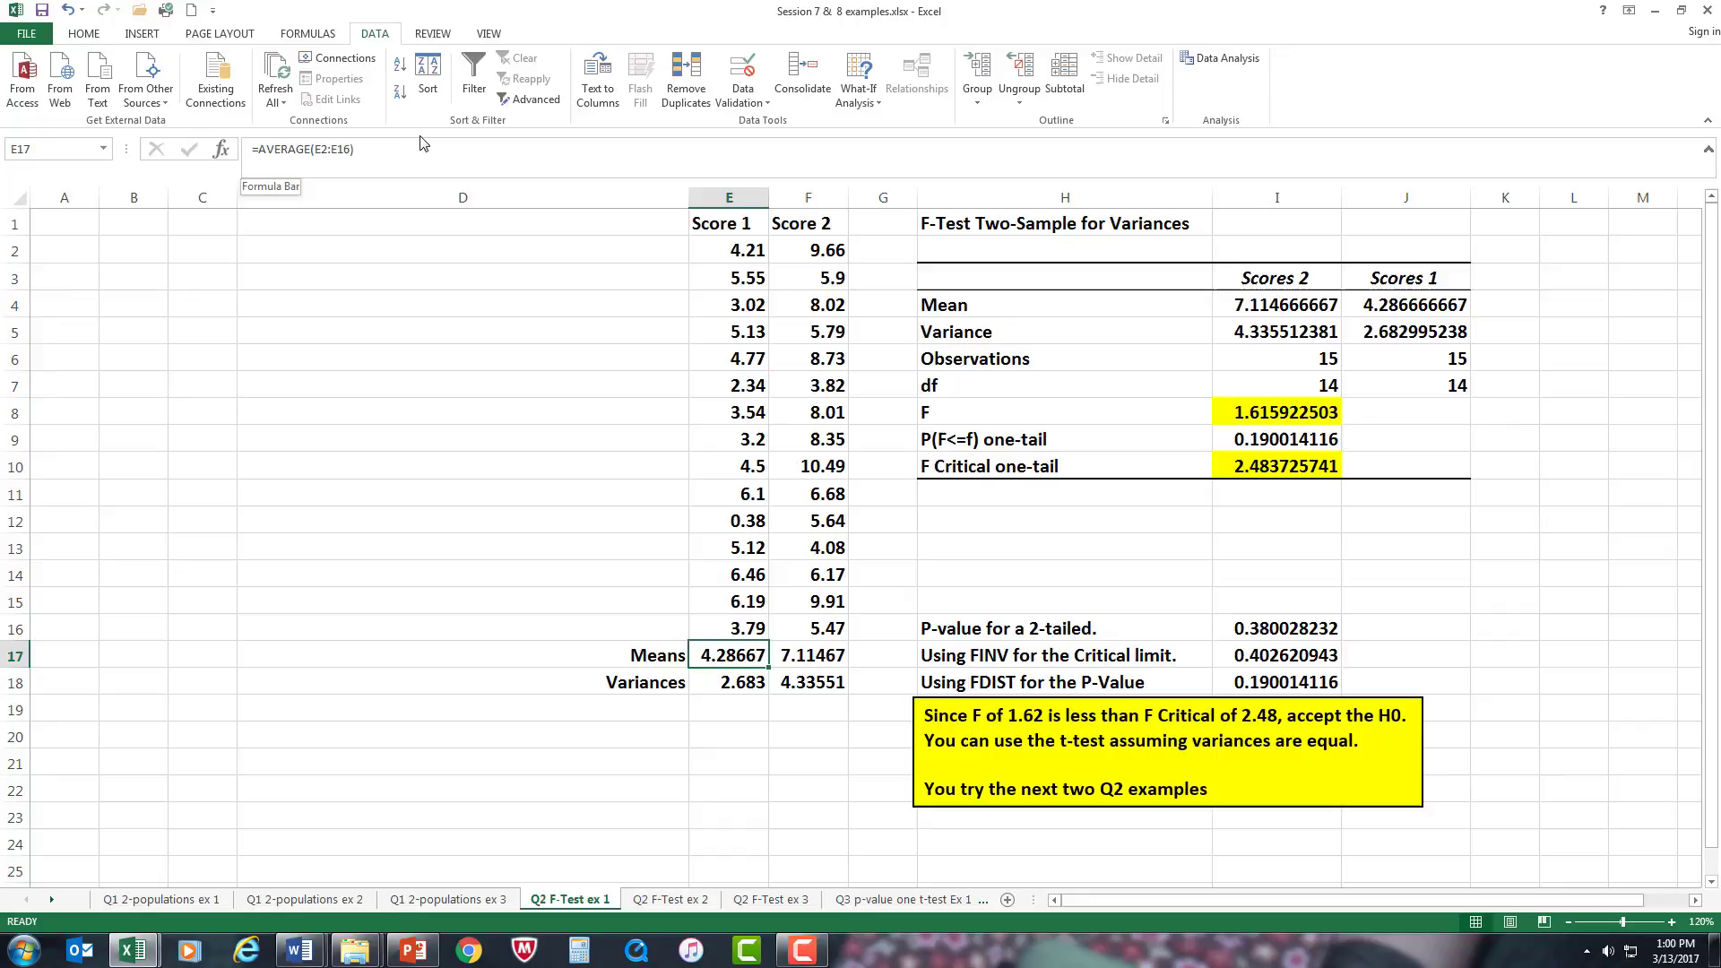
Browse the Statistical functions list, then compare the AVERAGE formulas in F17 and E17
{"action": "left_click", "coordinate": [324, 36]}
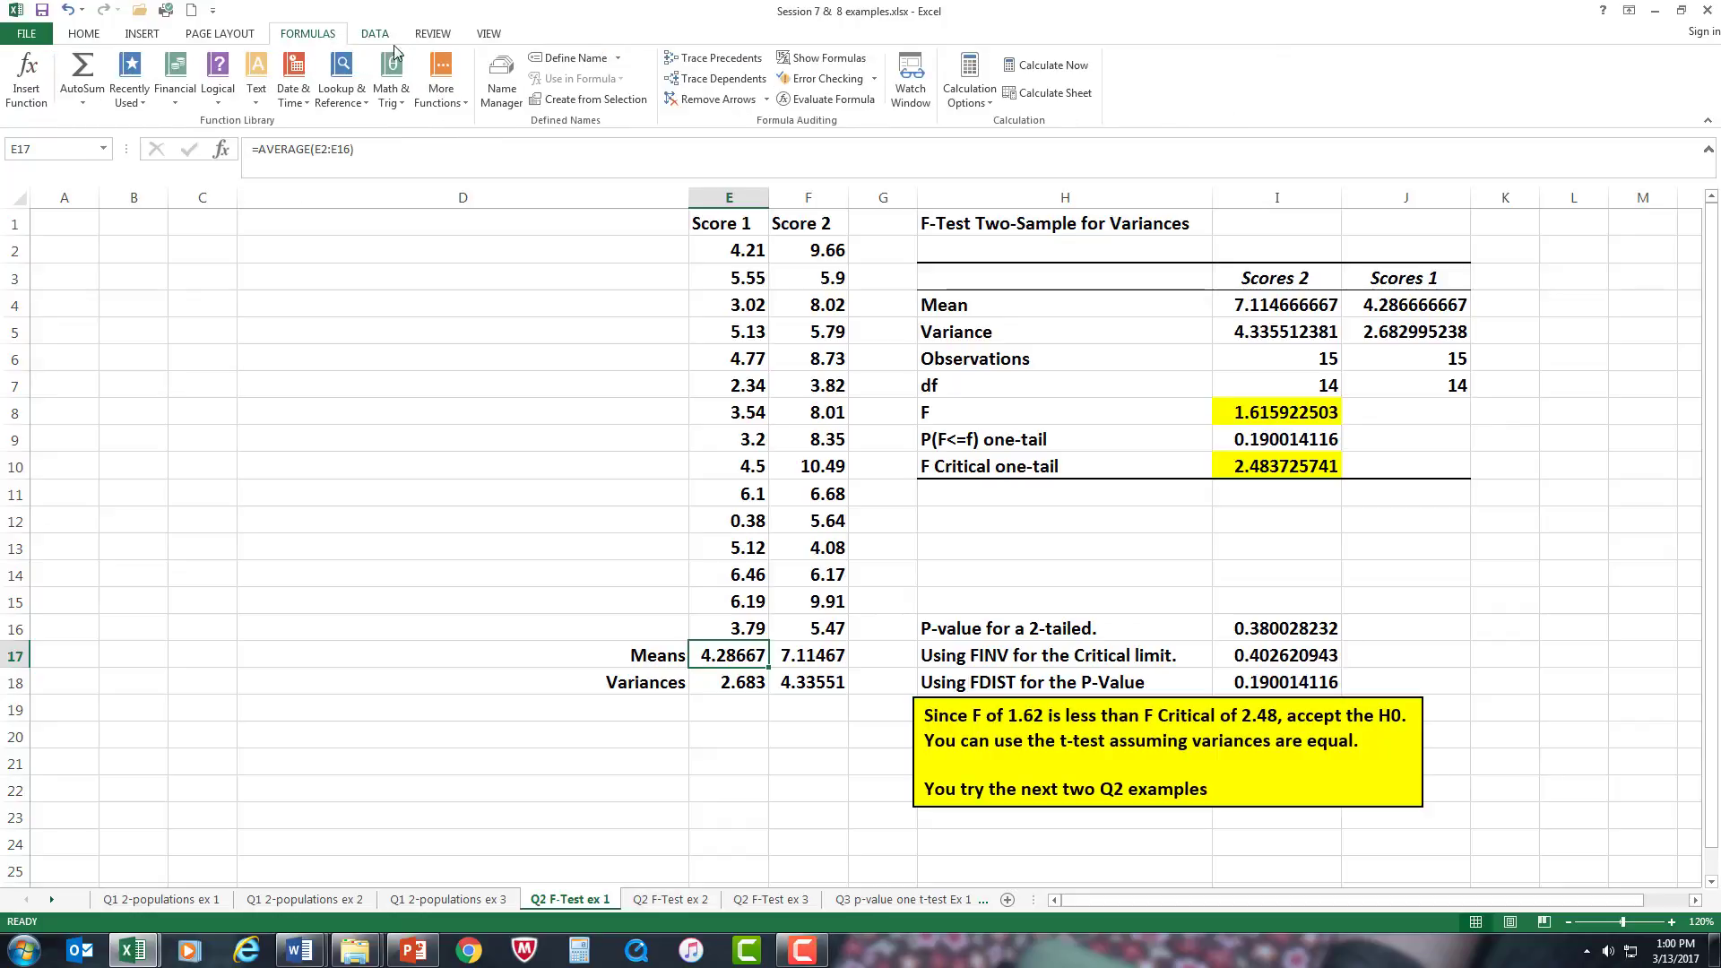
{"action": "left_click", "coordinate": [457, 108]}
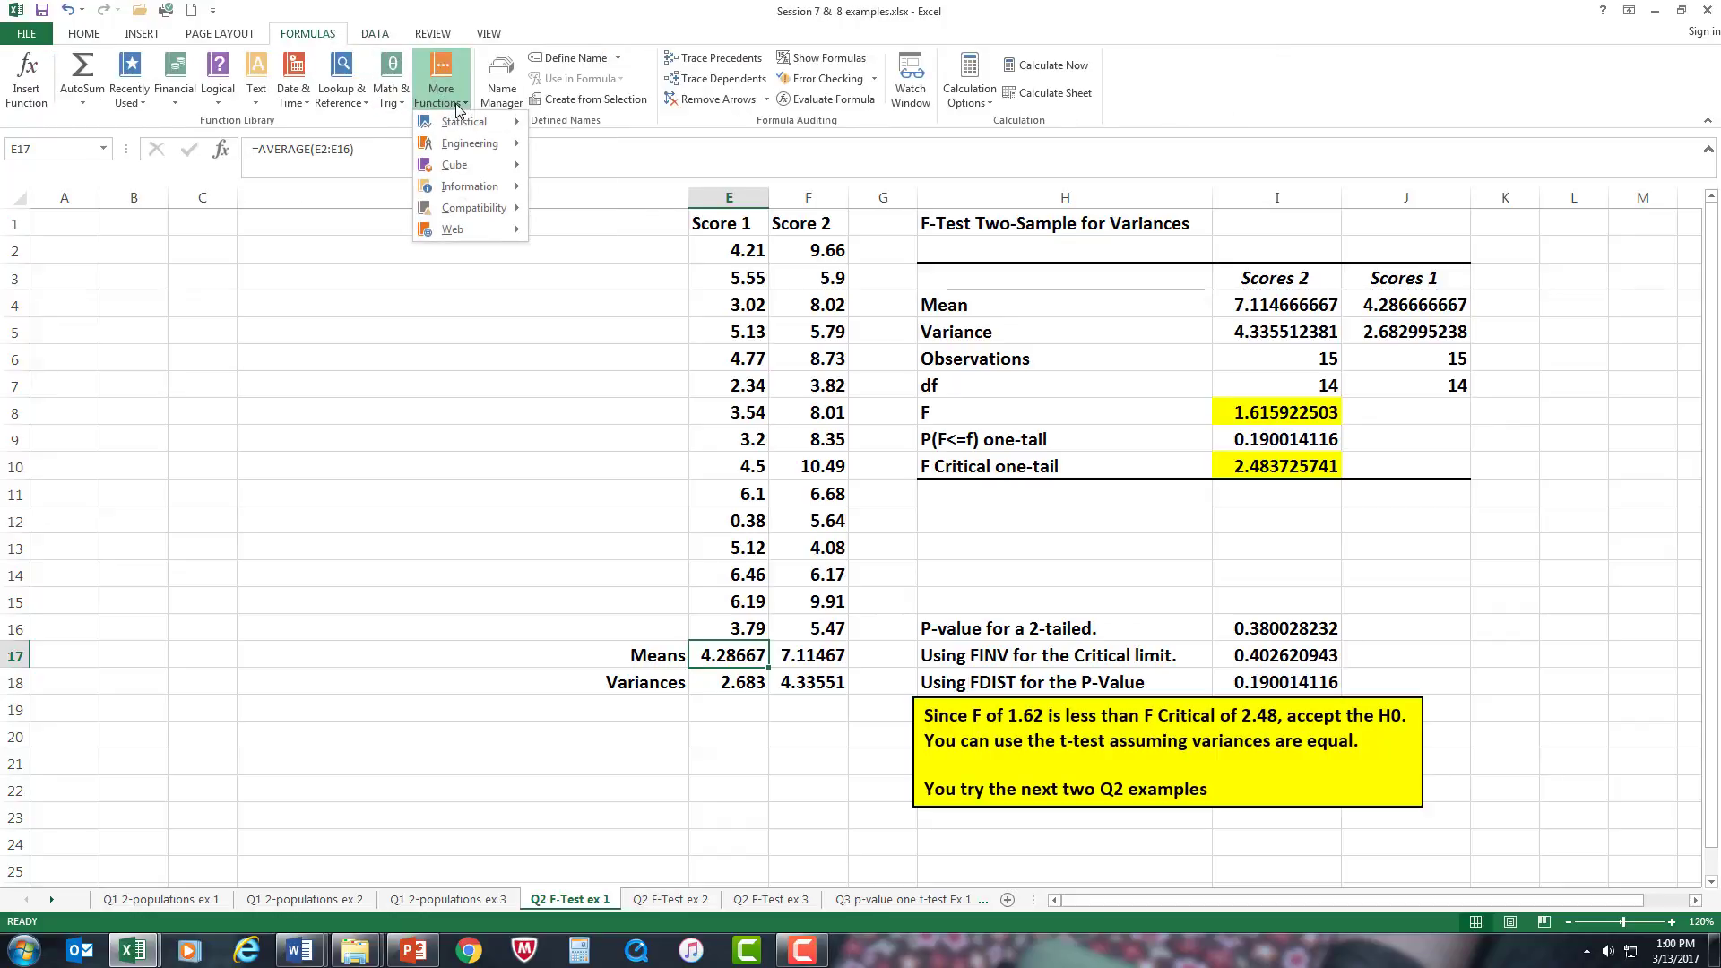
{"action": "mouse_move", "coordinate": [488, 125]}
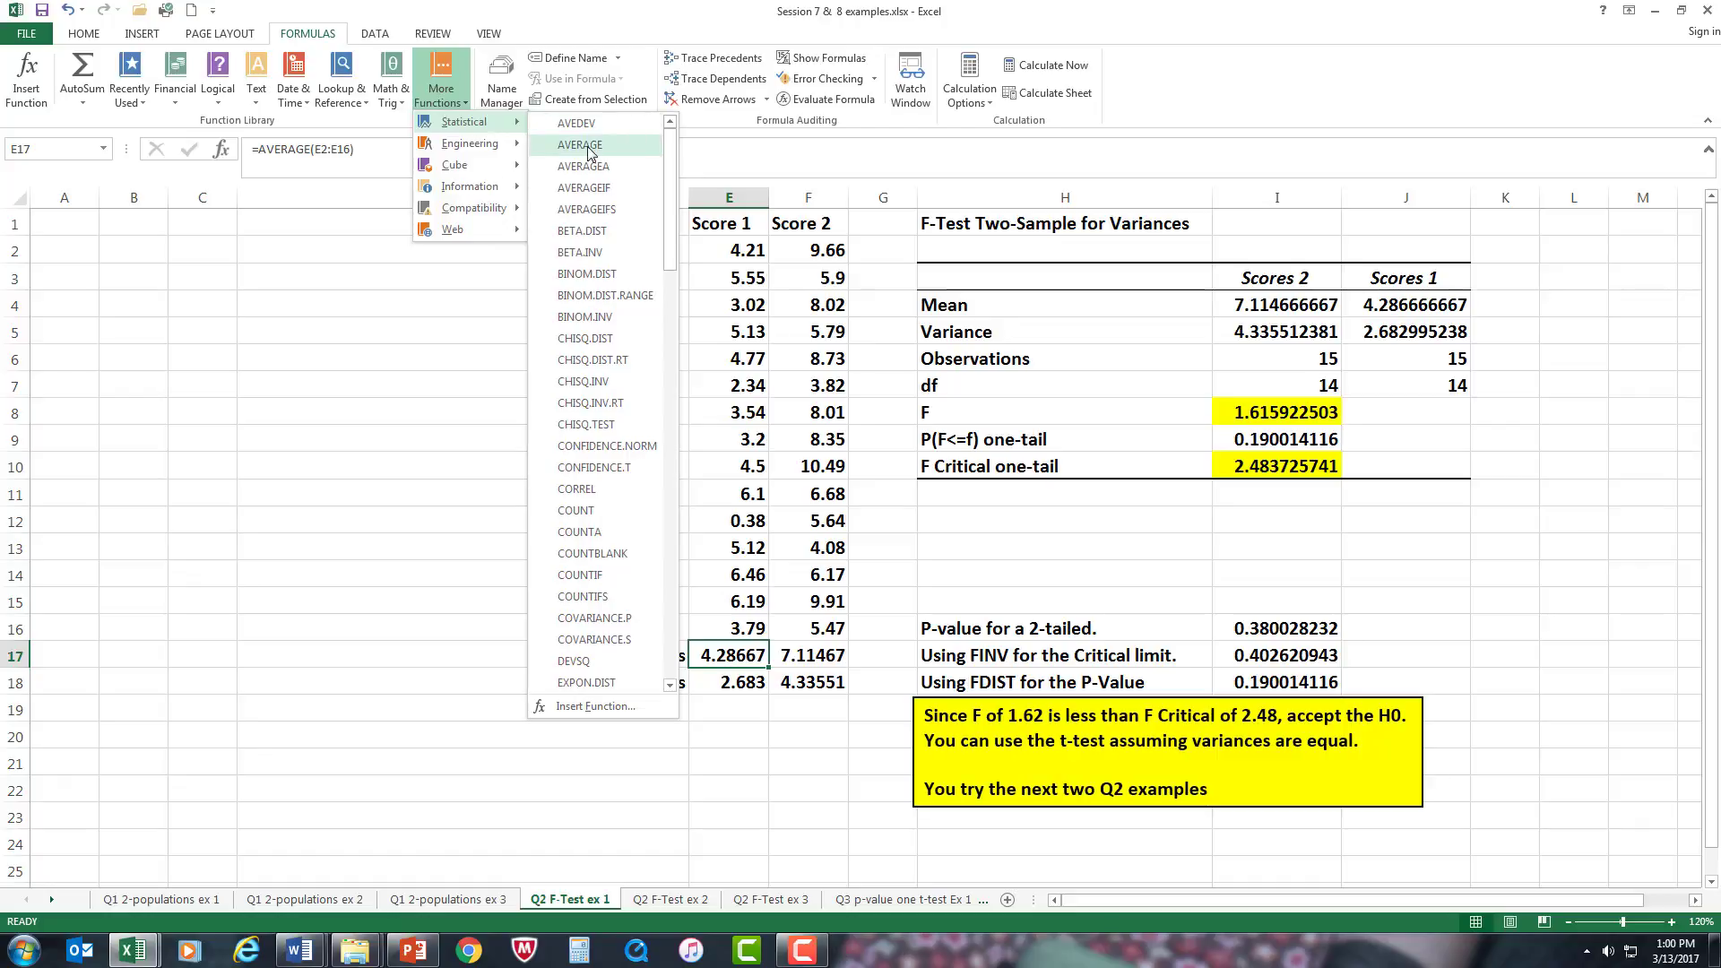
{"action": "left_click", "coordinate": [381, 415]}
{"action": "left_click", "coordinate": [811, 655]}
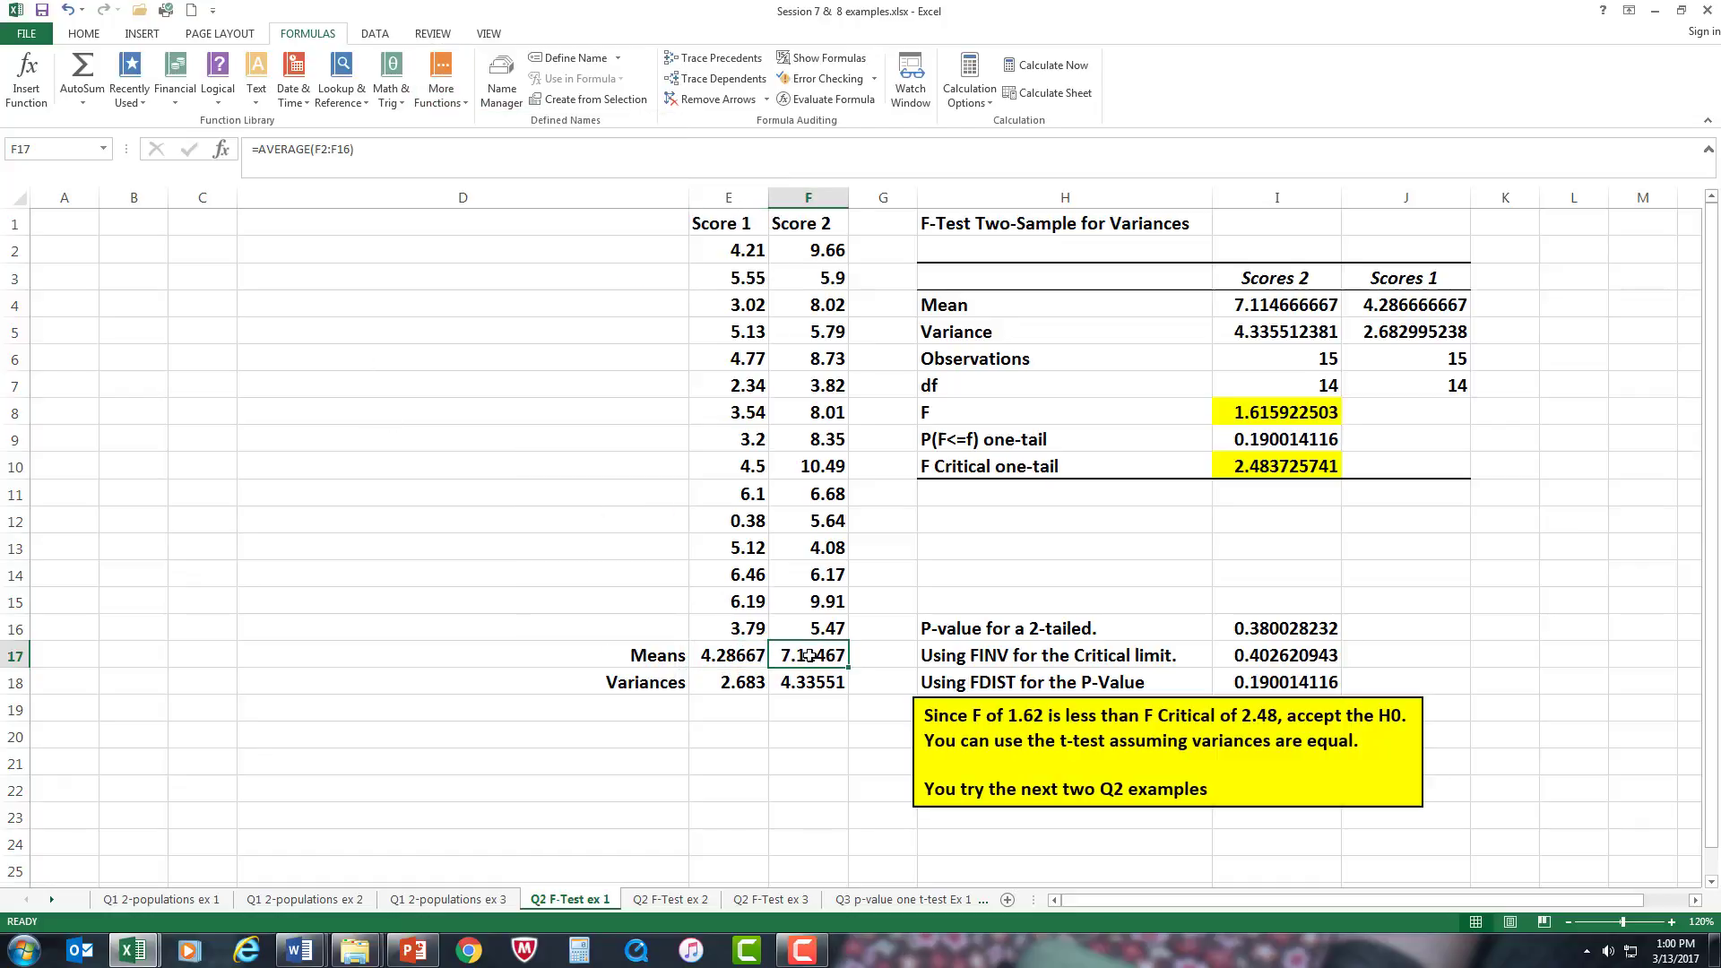
{"action": "left_click", "coordinate": [711, 659]}
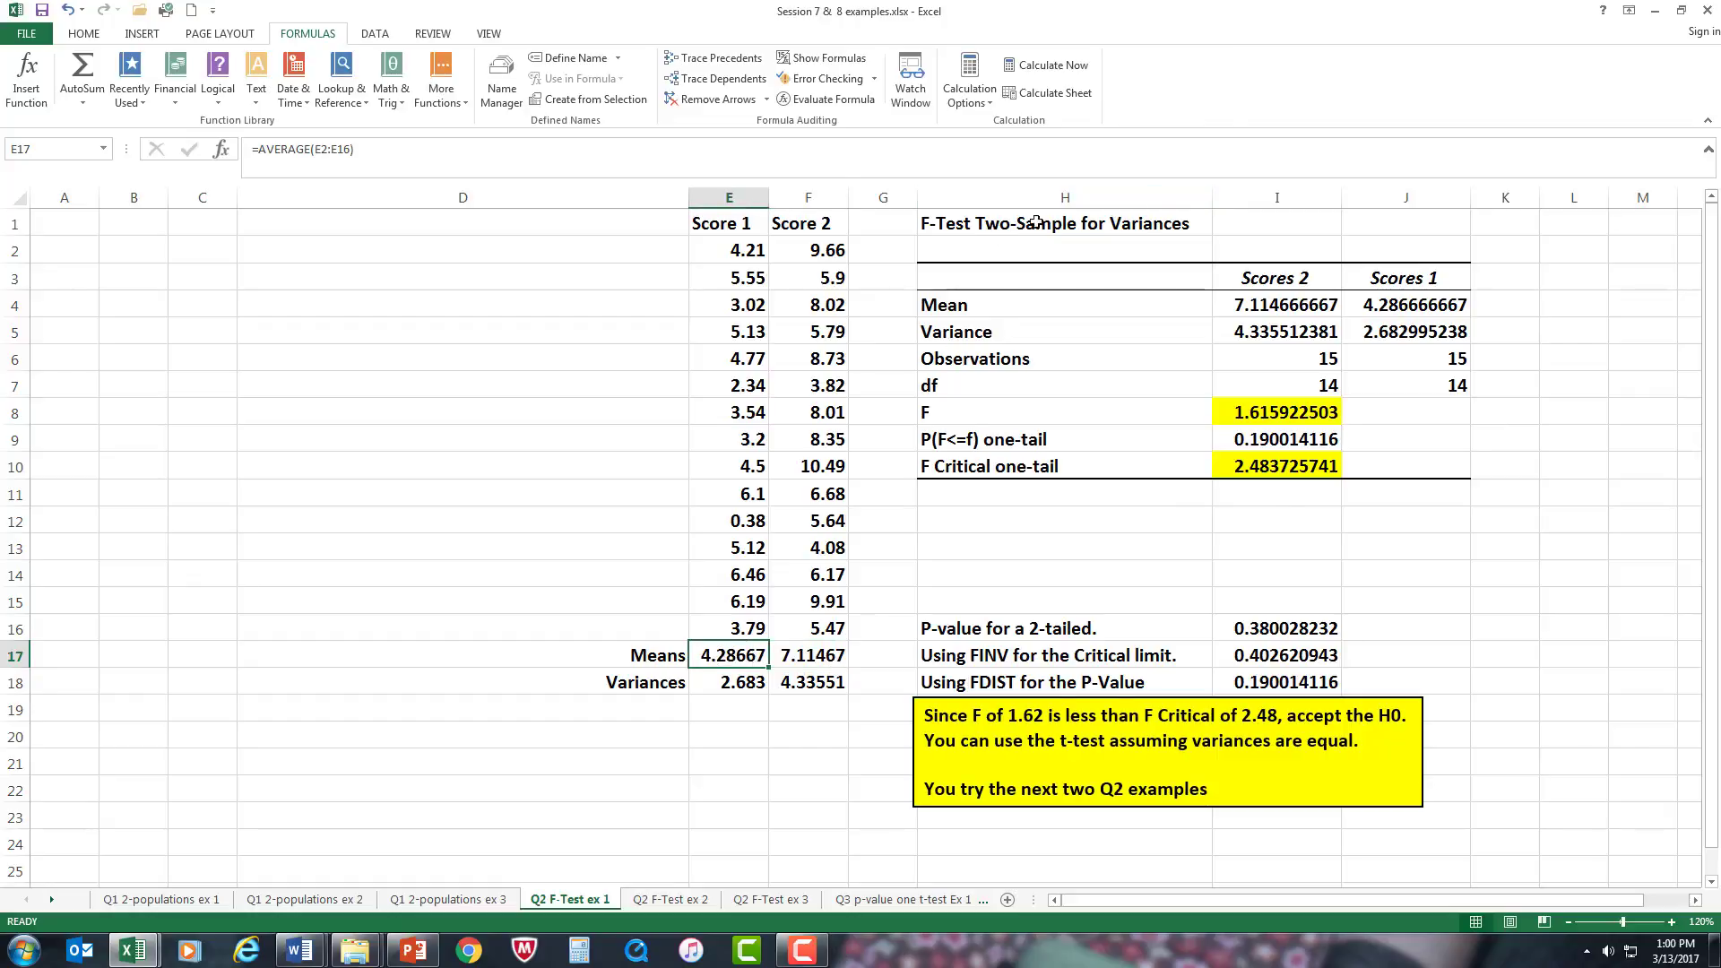
{"action": "left_click", "coordinate": [714, 687]}
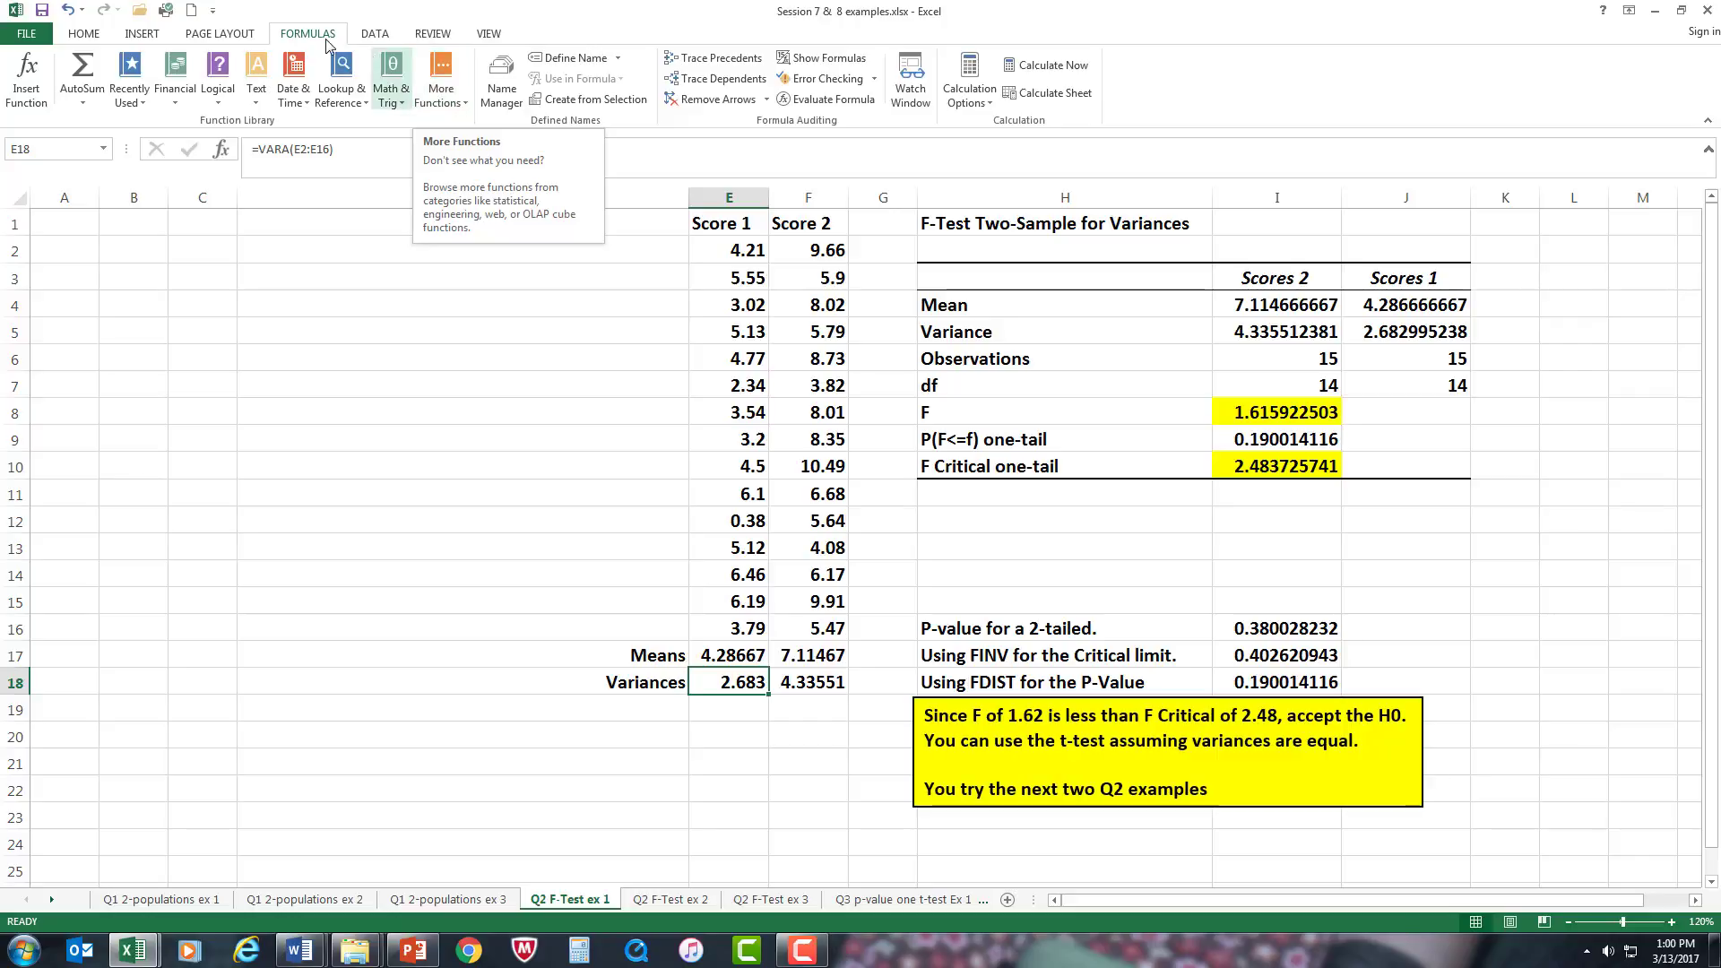
{"action": "left_click", "coordinate": [464, 104]}
{"action": "mouse_move", "coordinate": [466, 122]}
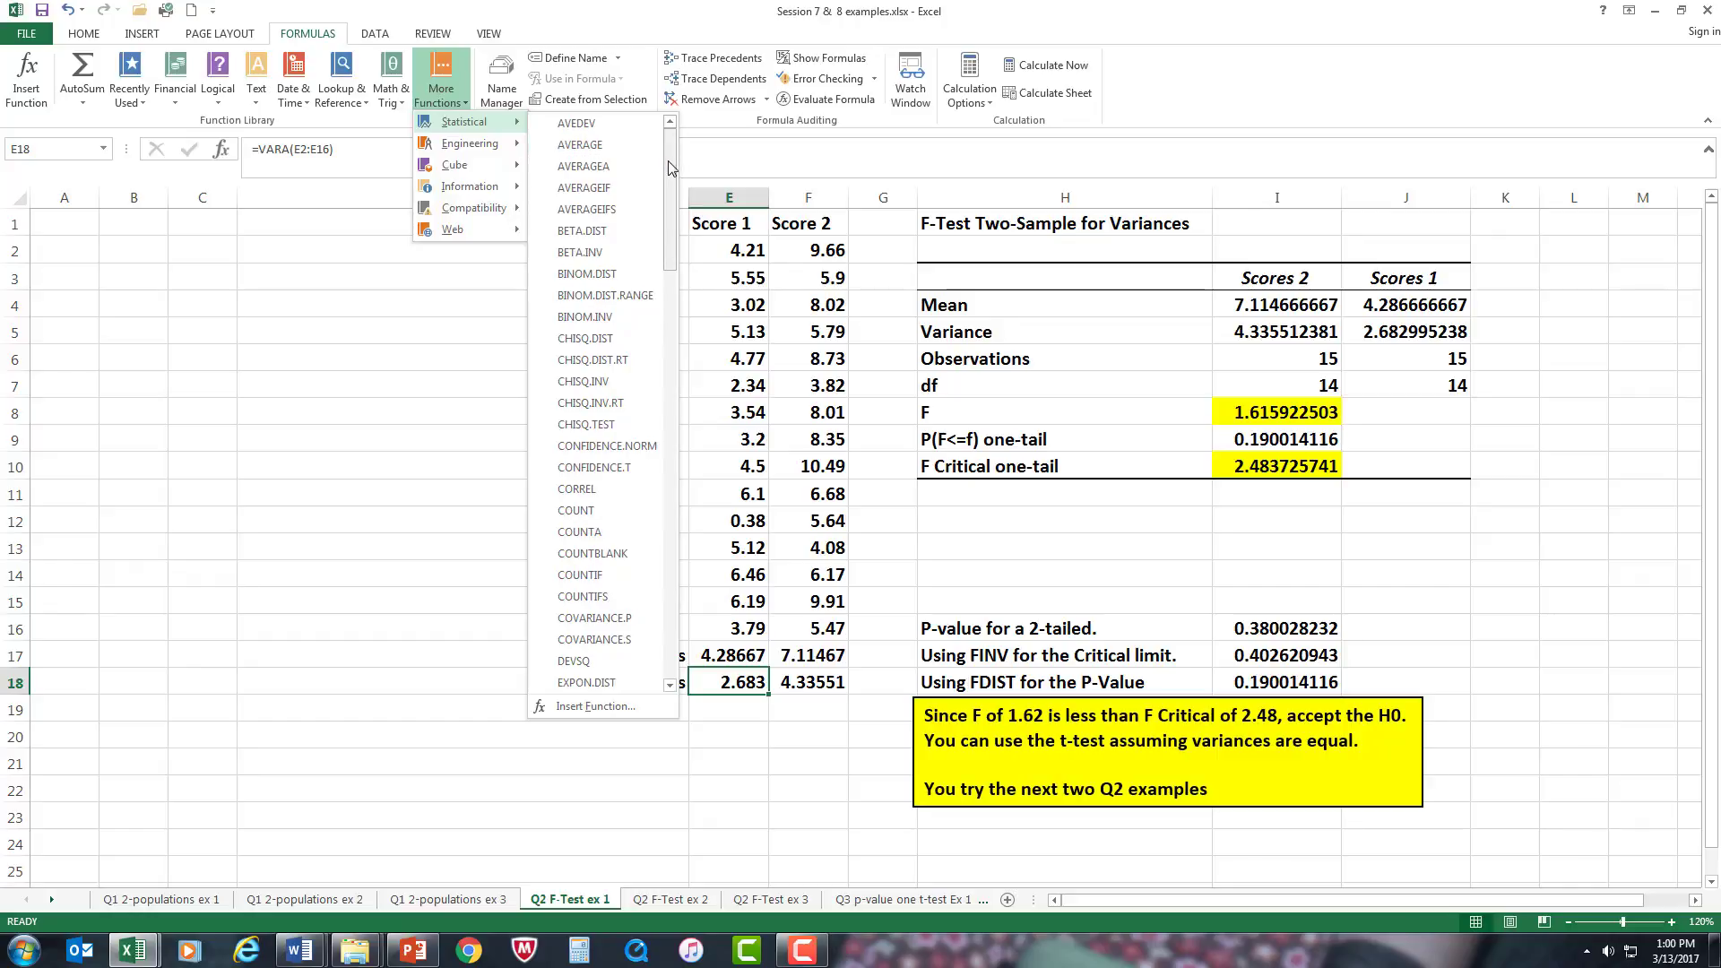
{"action": "left_click_drag", "start_coordinate": [665, 153], "coordinate": [697, 638]}
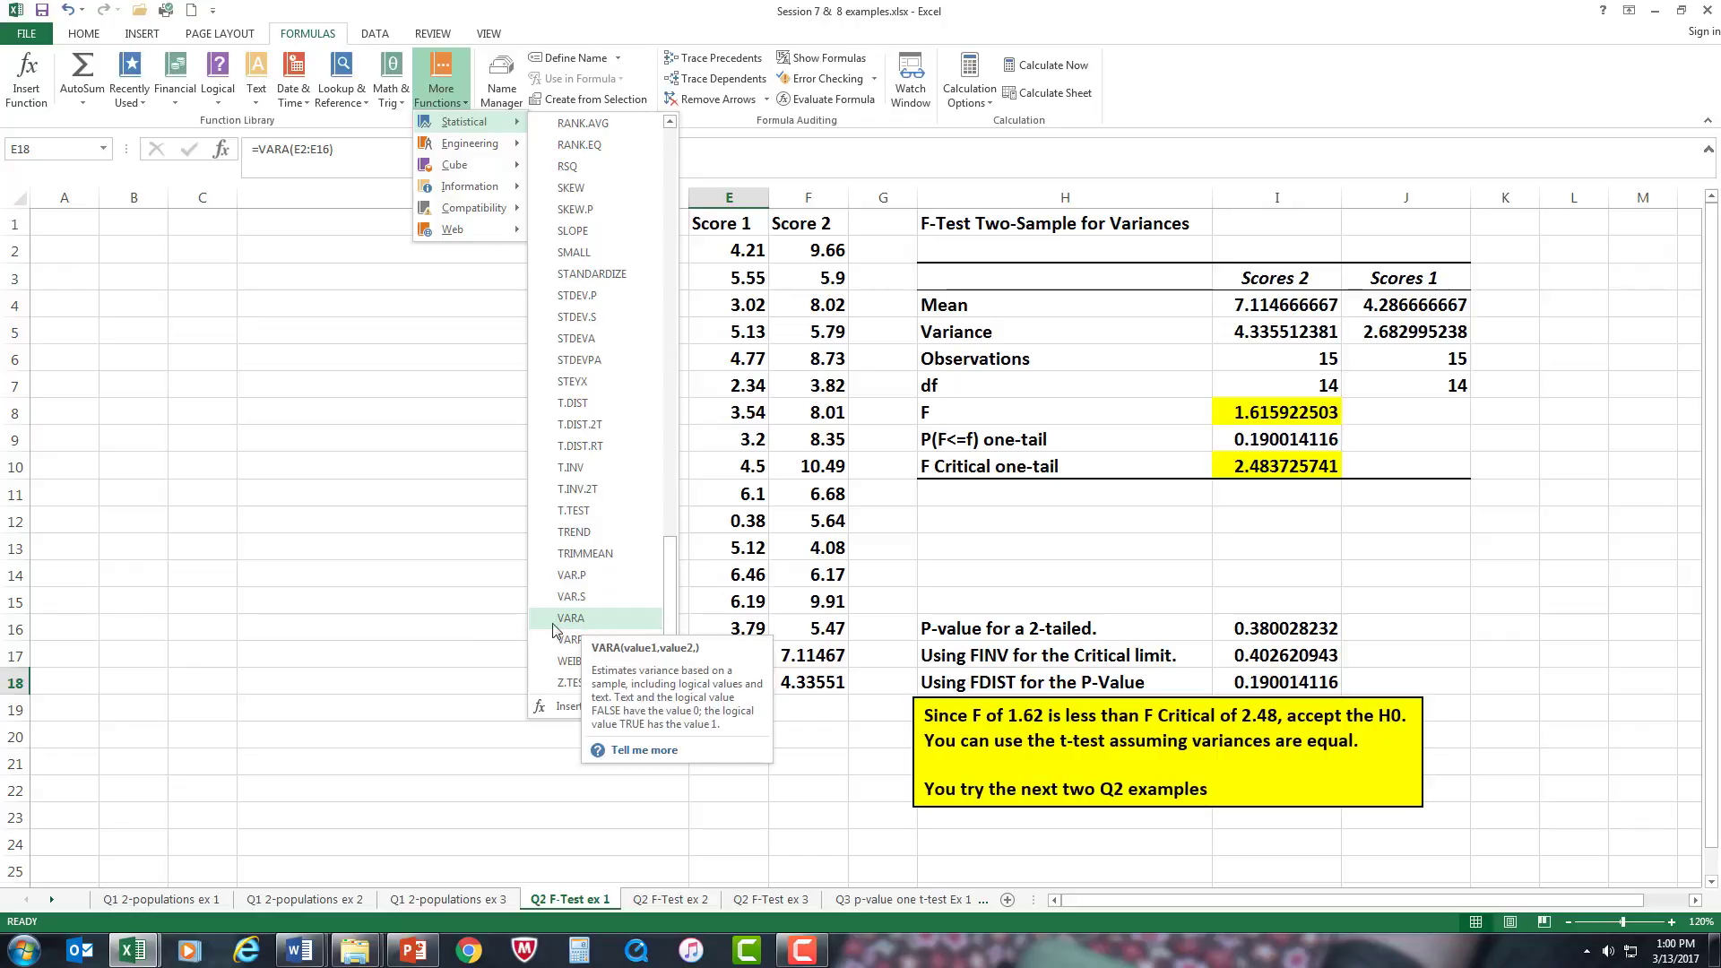
{"action": "left_click", "coordinate": [459, 635]}
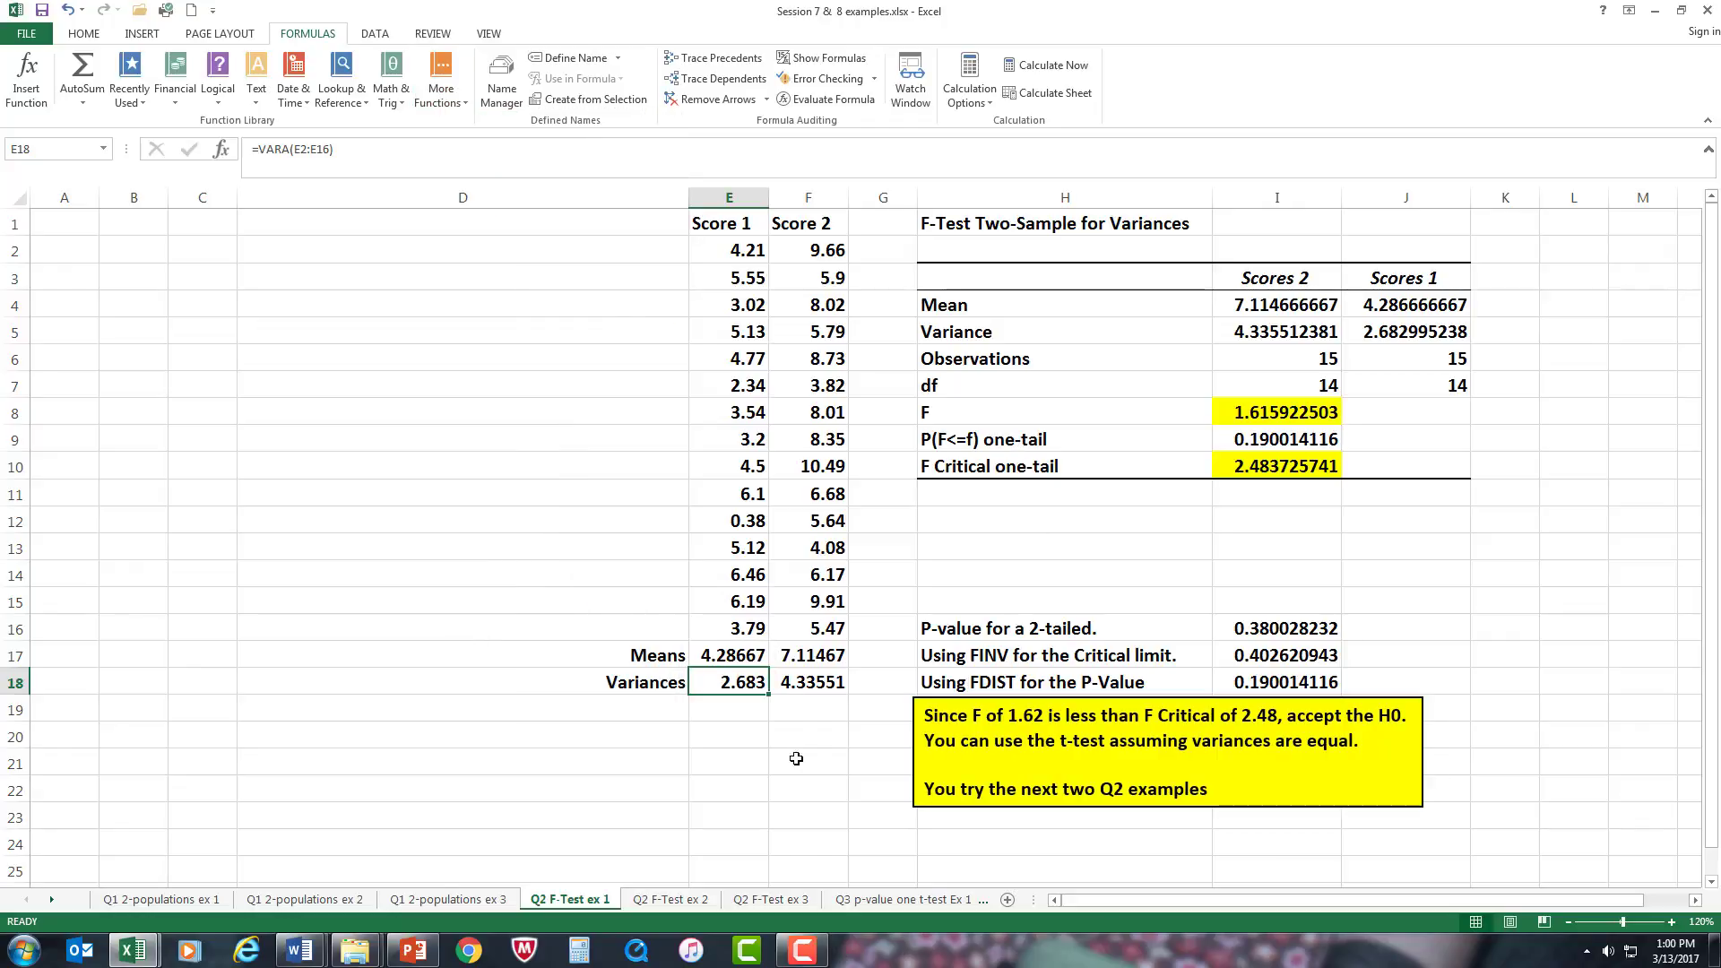
{"action": "left_click", "coordinate": [808, 683]}
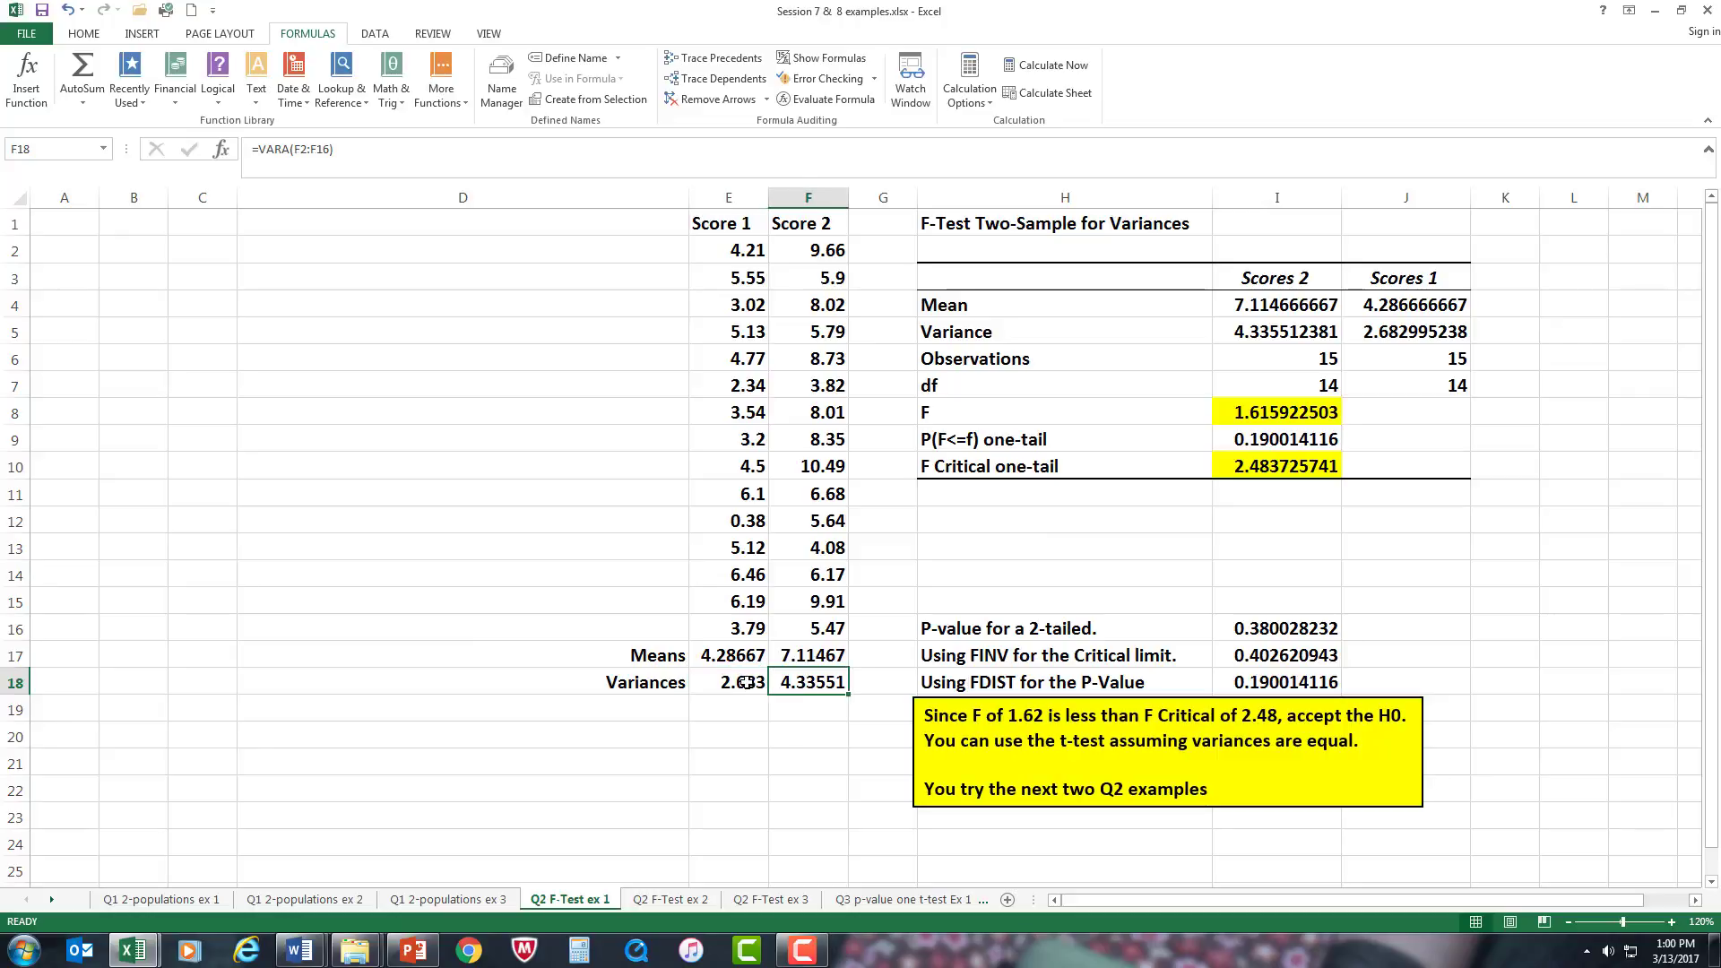
{"action": "key", "text": "Left"}
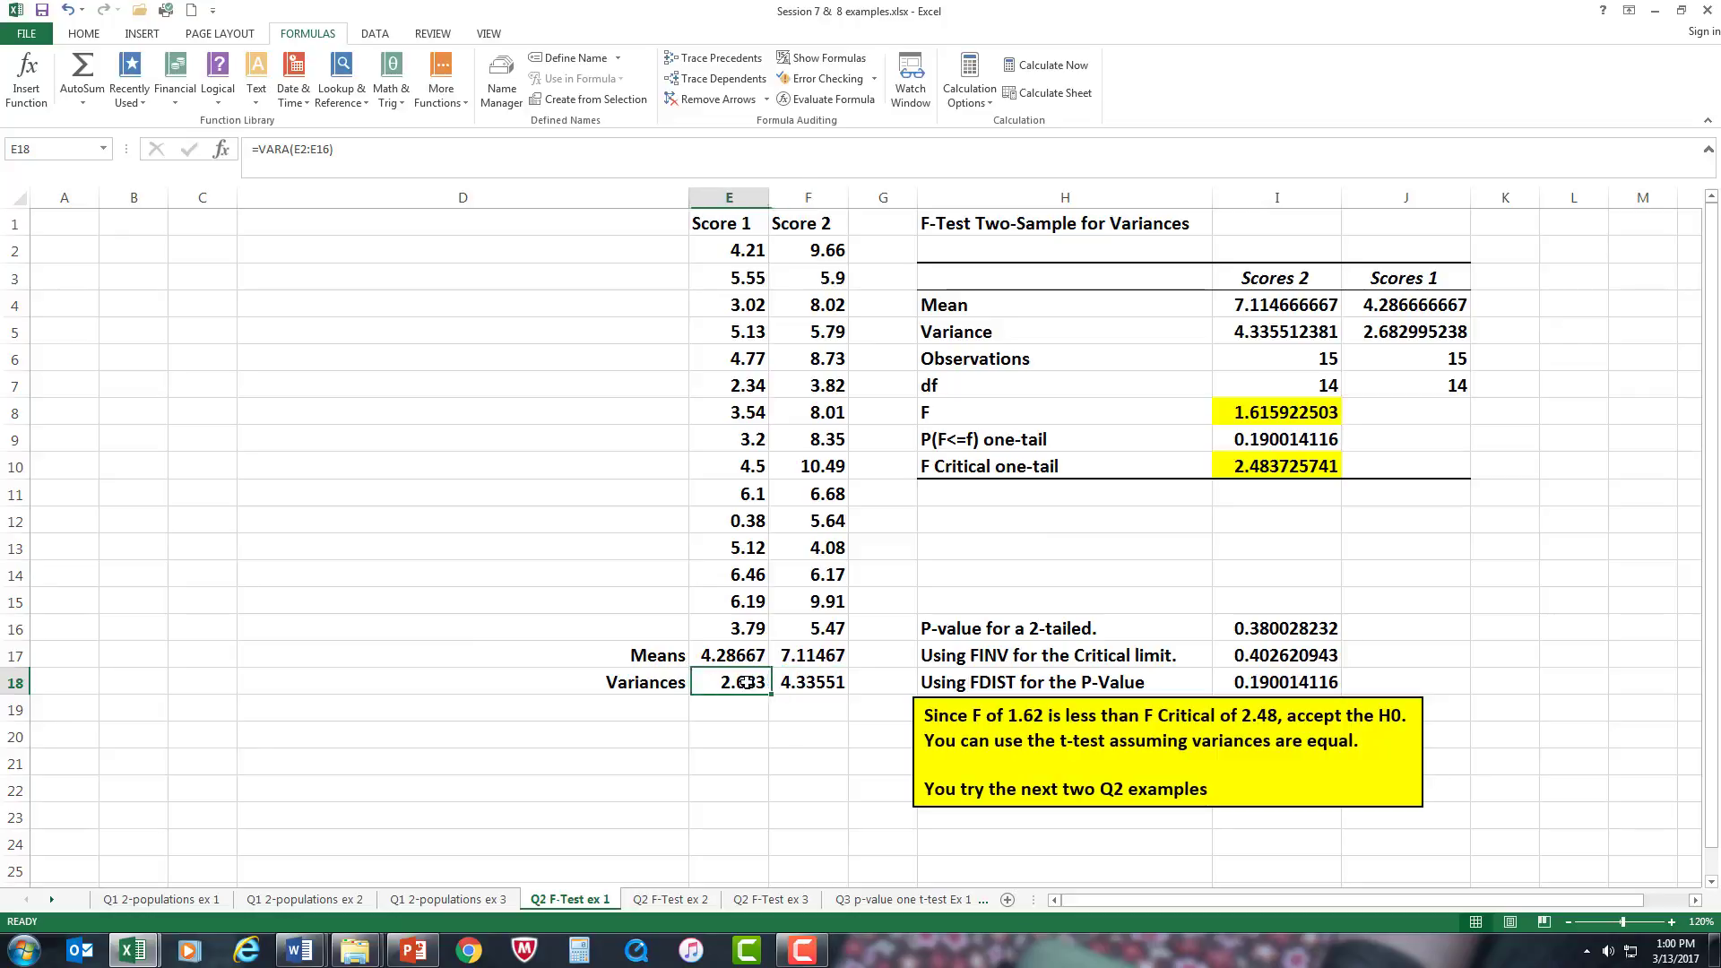
{"action": "left_click", "coordinate": [628, 722]}
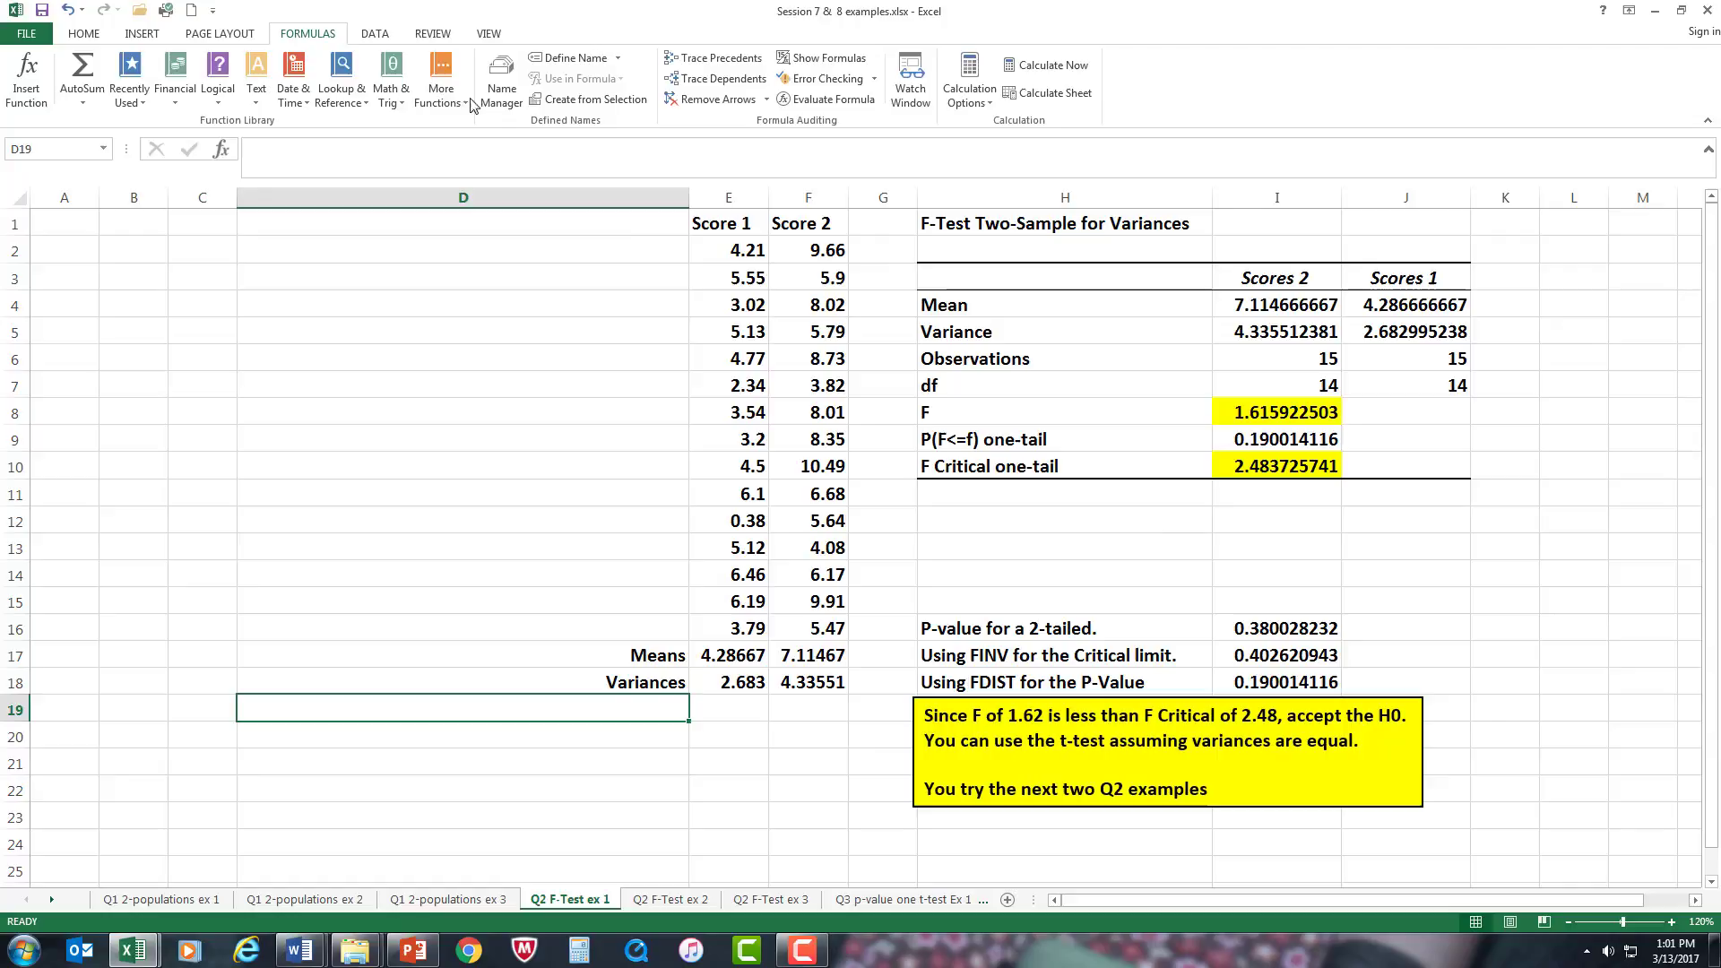
Open Data Analysis, move it aside, and pick F-Test Two-Sample for Variances from the tool list
{"action": "left_click", "coordinate": [370, 34]}
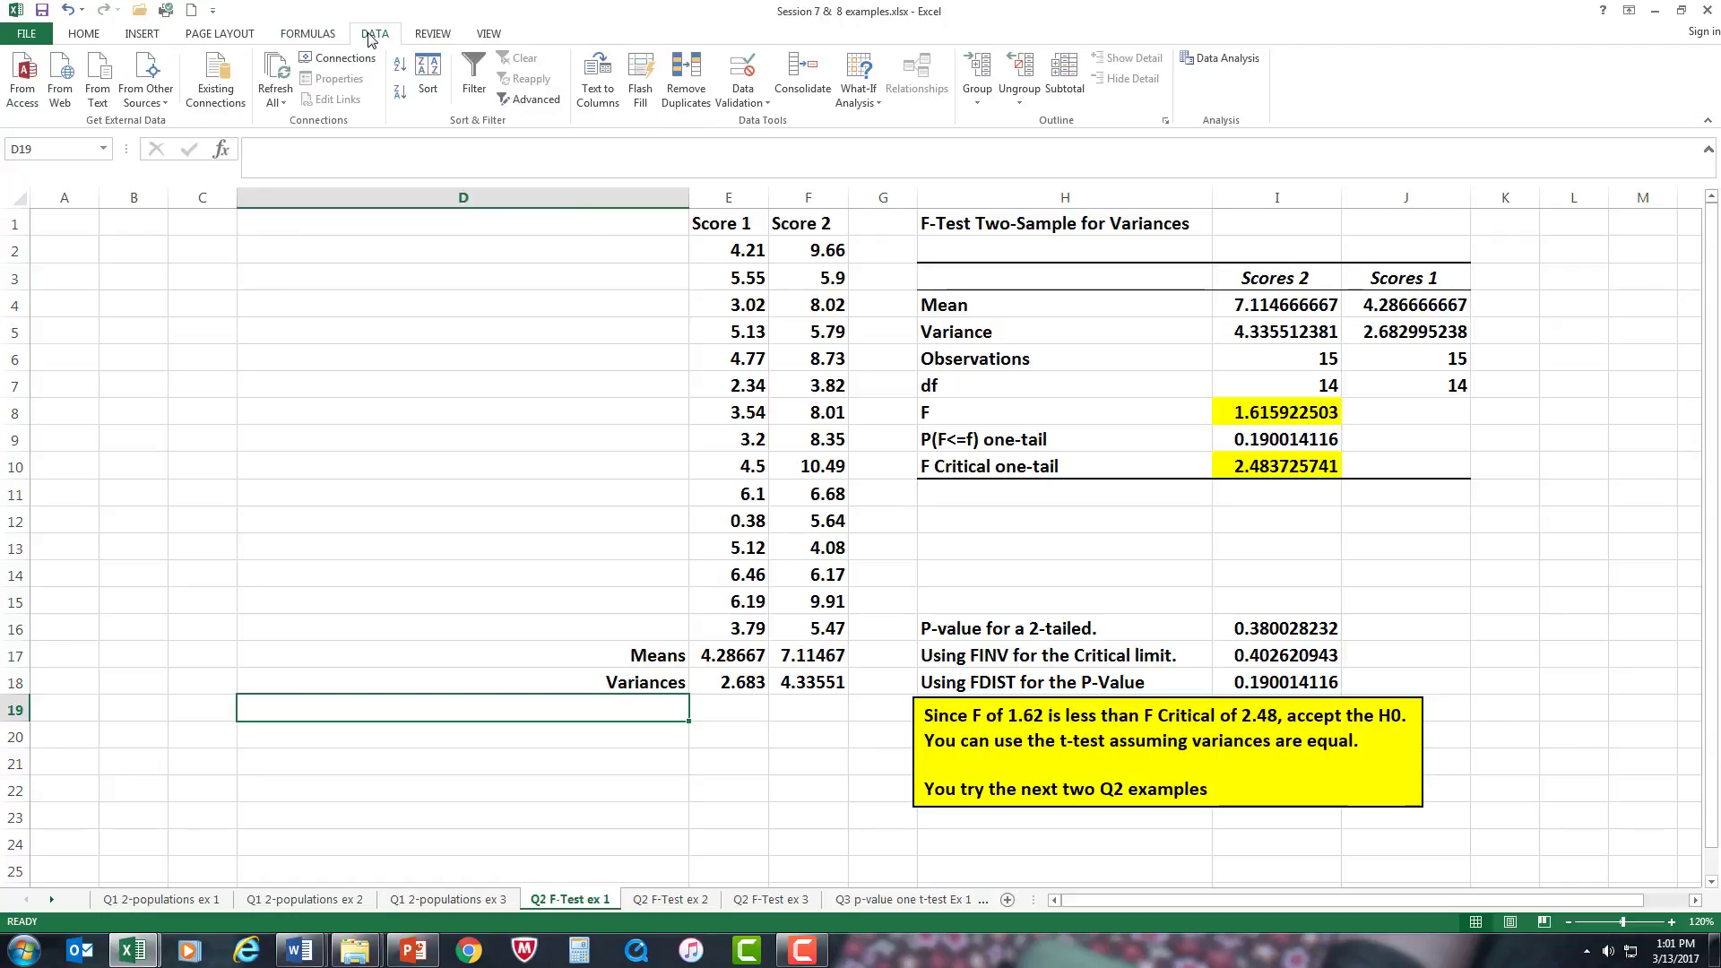
{"action": "left_click", "coordinate": [1253, 65]}
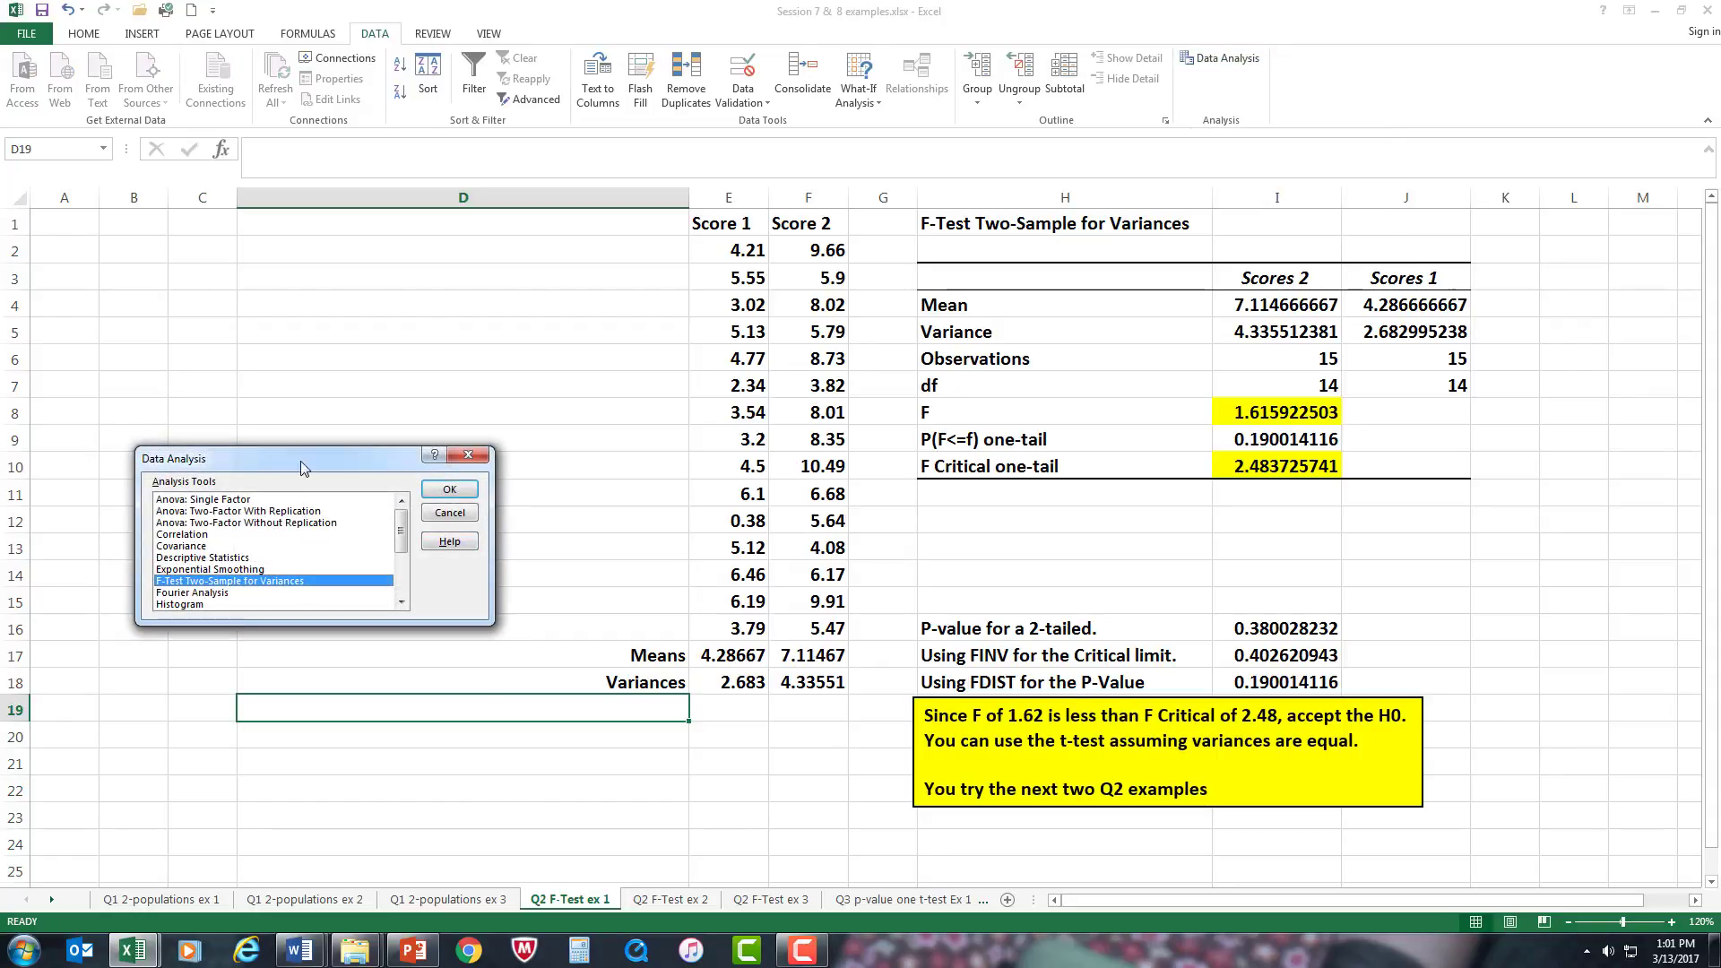
{"action": "left_click_drag", "start_coordinate": [301, 468], "coordinate": [1383, 61]}
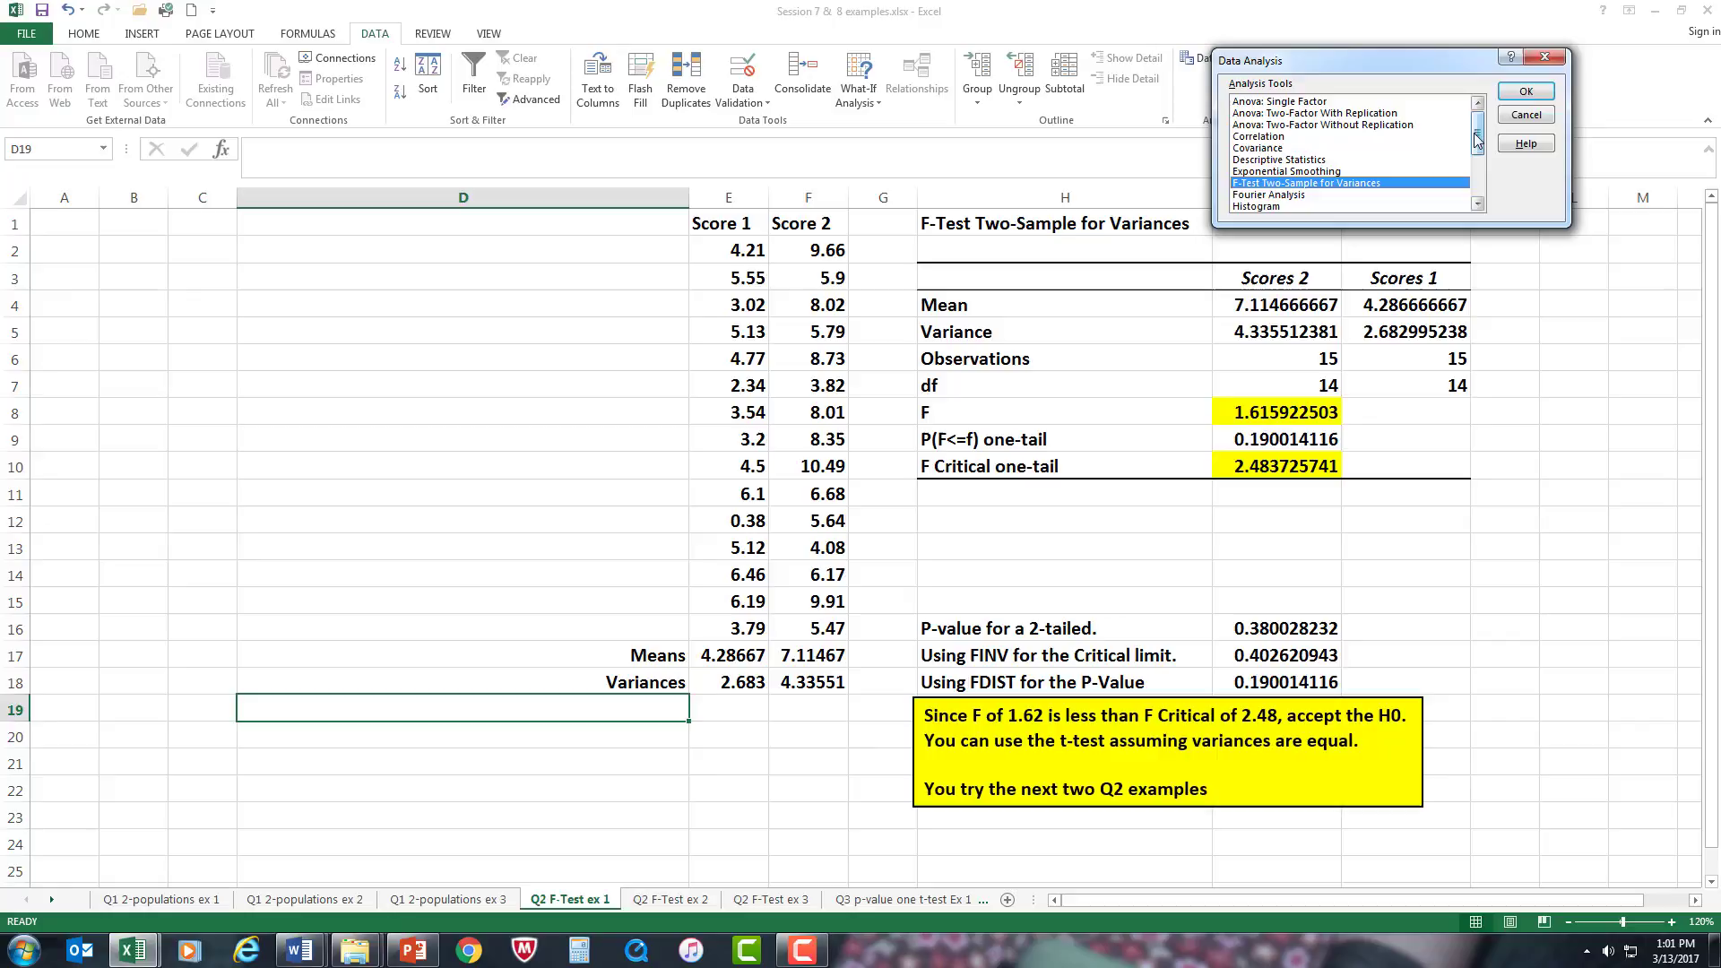
{"action": "left_click_drag", "start_coordinate": [1478, 139], "coordinate": [1479, 182]}
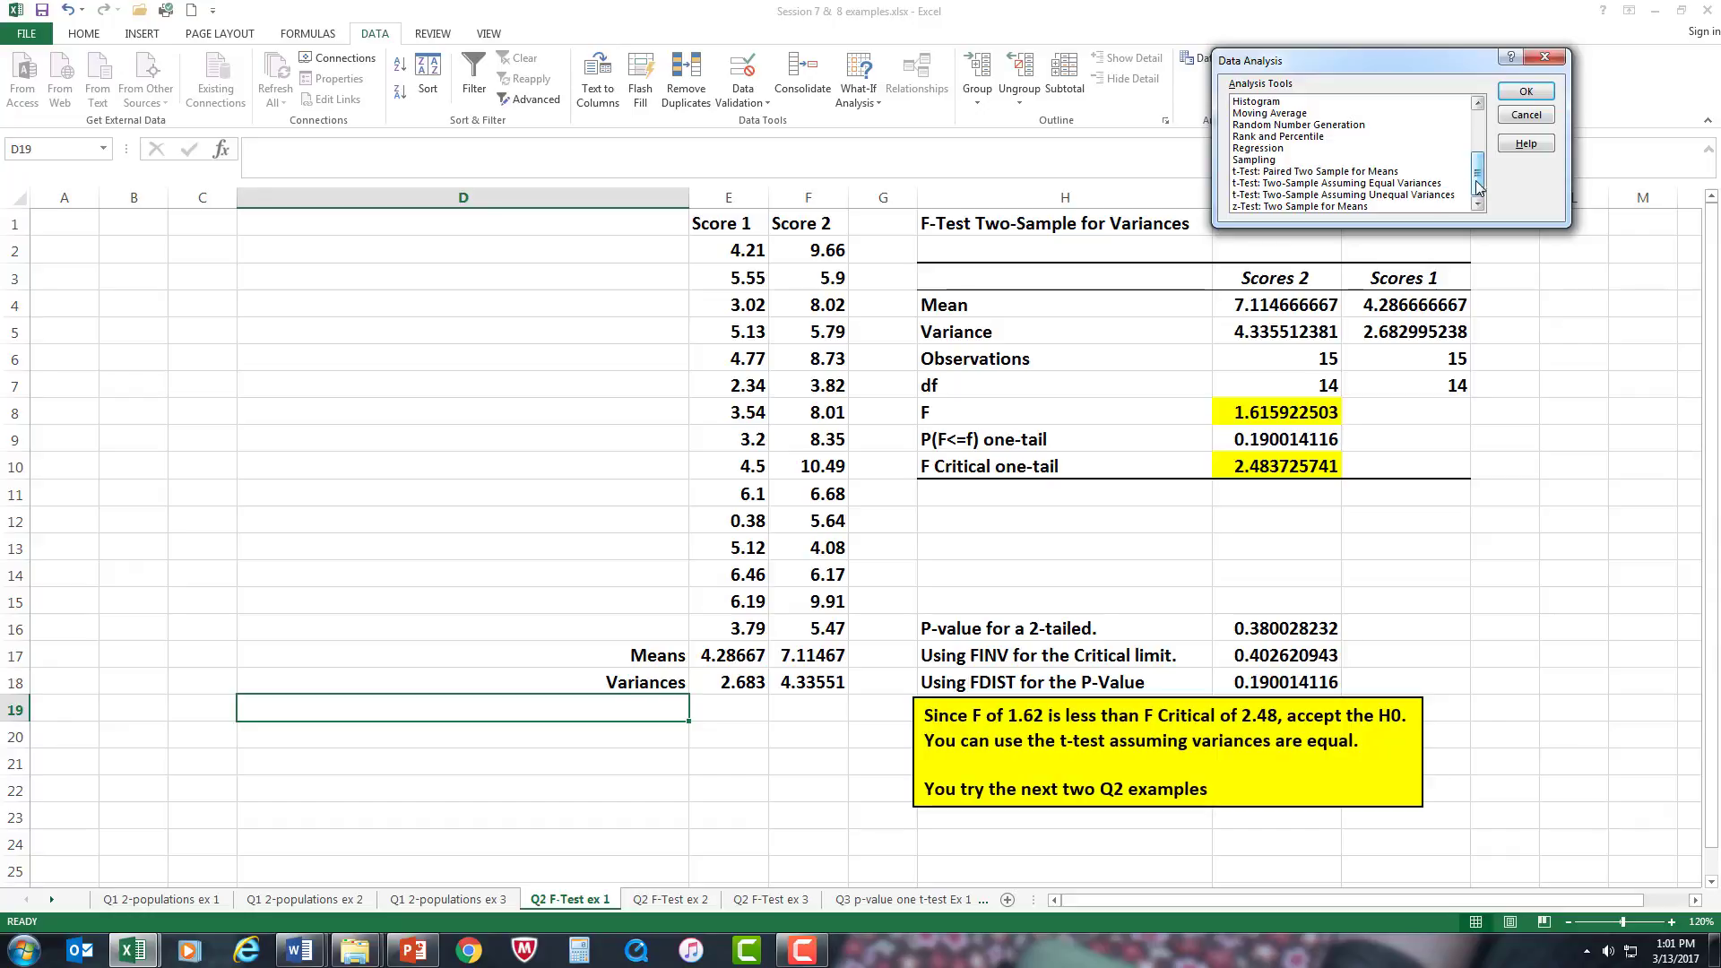
{"action": "left_click", "coordinate": [1410, 184]}
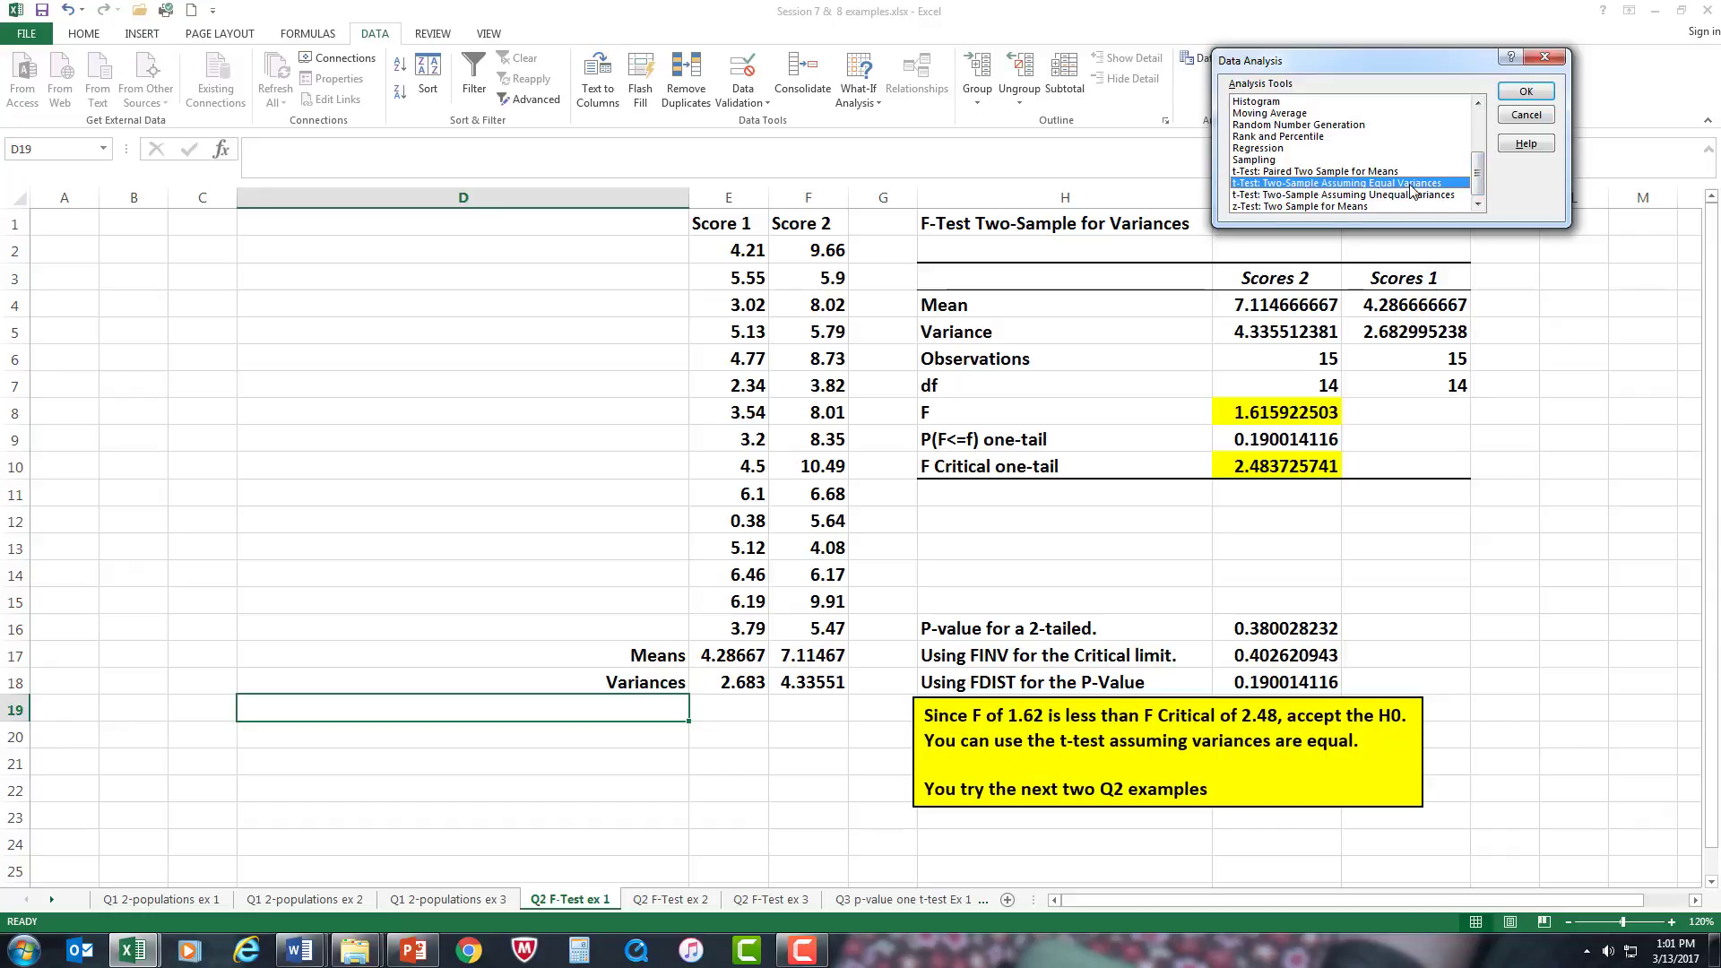
{"action": "left_click", "coordinate": [1416, 195]}
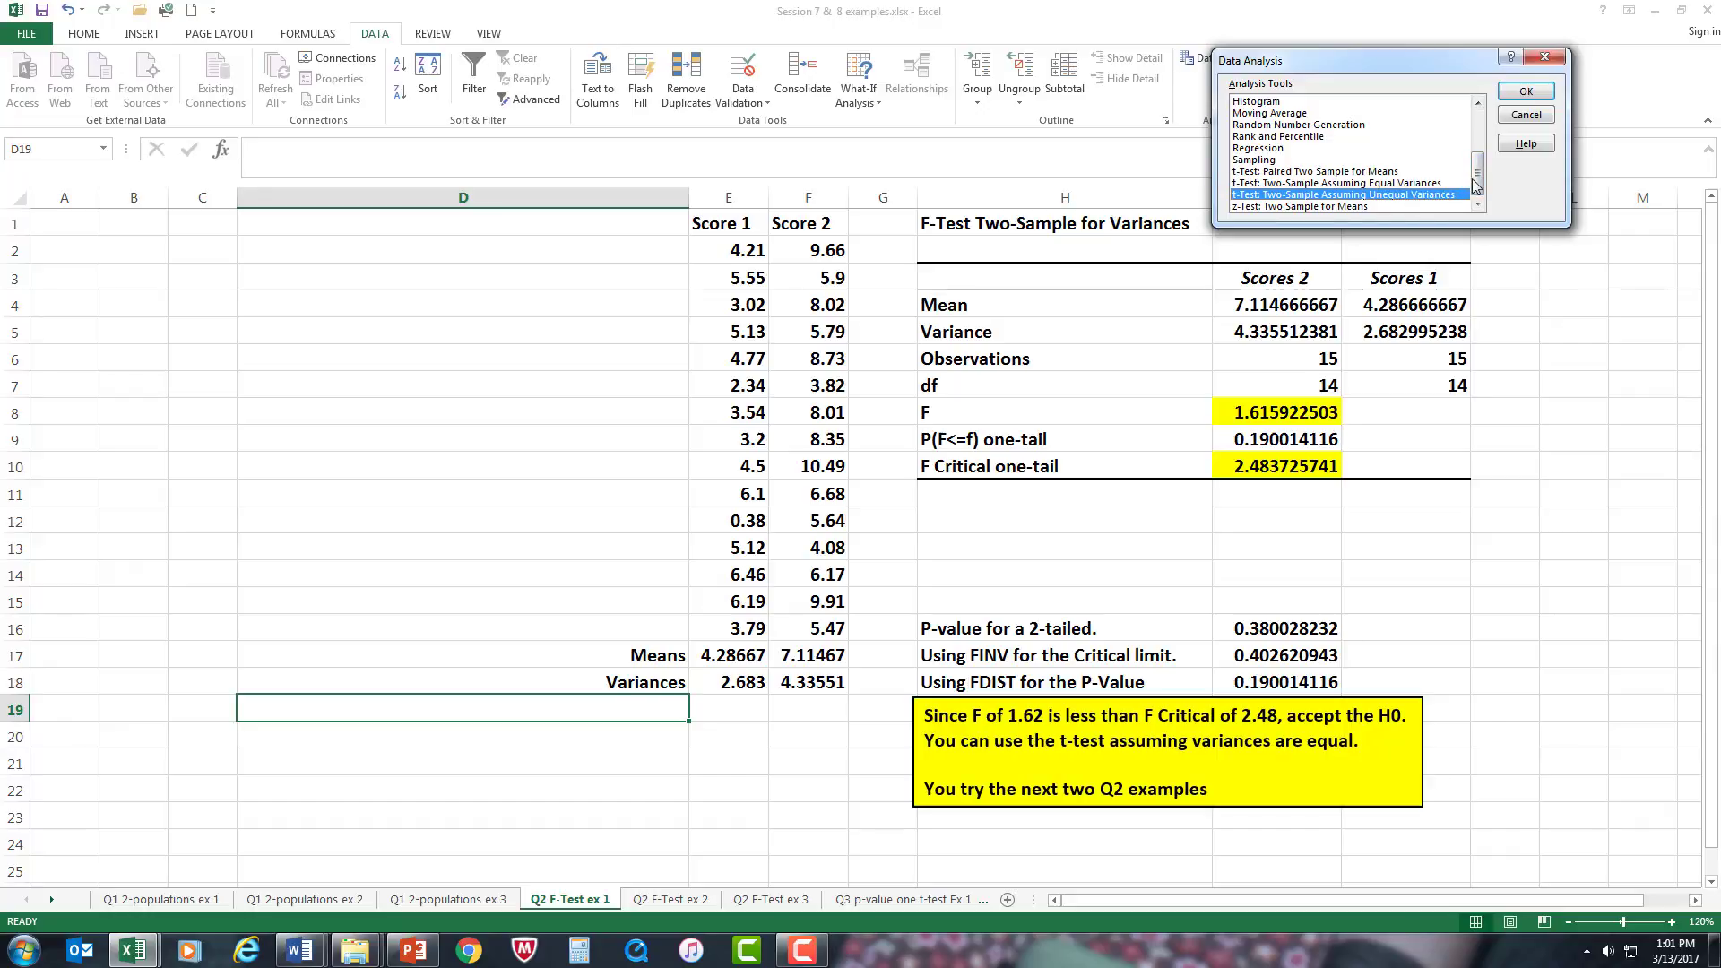
{"action": "left_click_drag", "start_coordinate": [1479, 179], "coordinate": [1483, 151]}
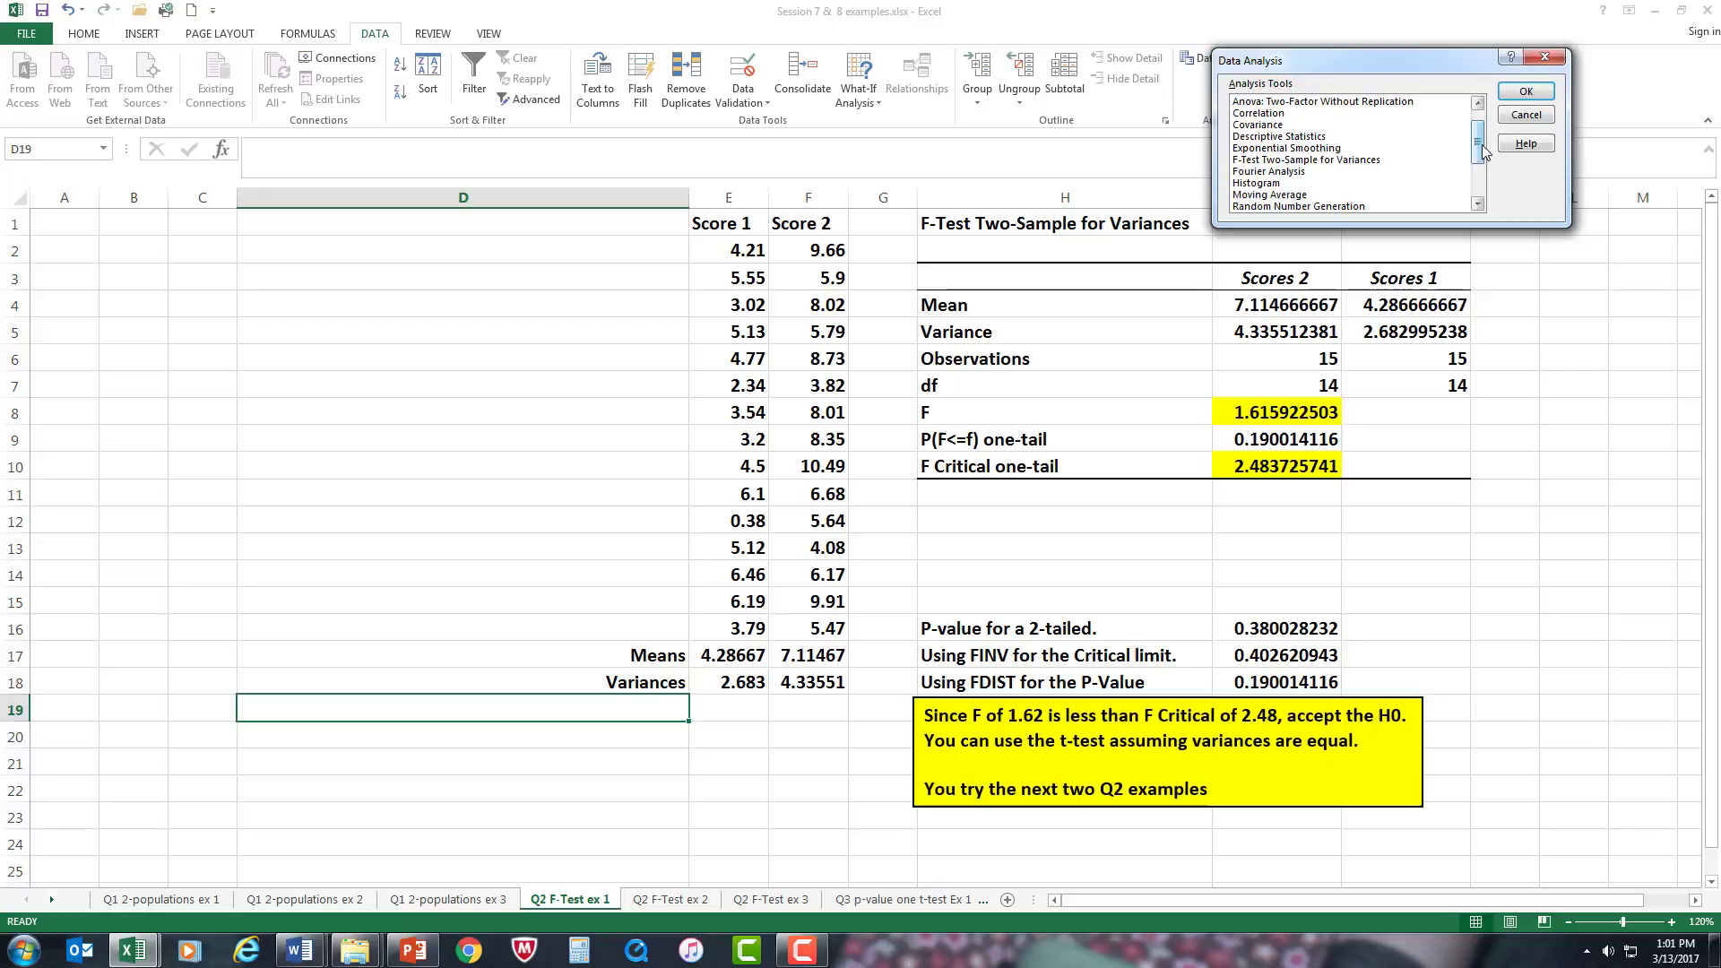
{"action": "left_click", "coordinate": [1361, 161]}
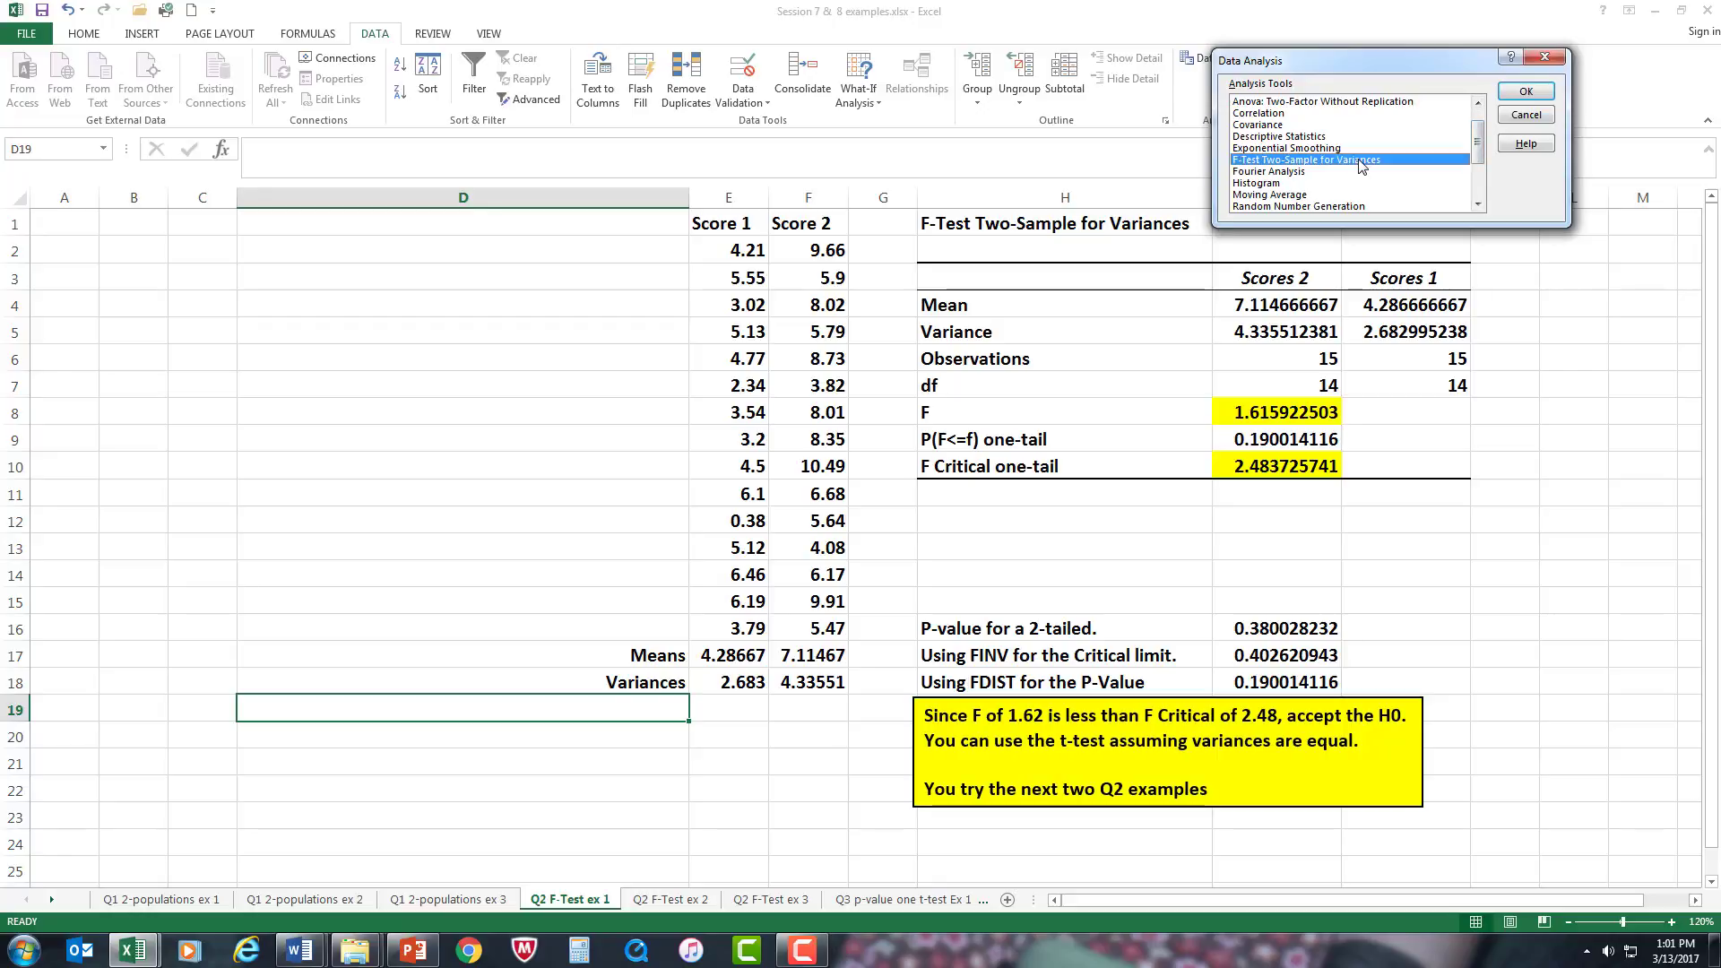
Open the F-Test dialog and clear the old variable ranges and the $L$1 output location
{"action": "left_click", "coordinate": [1525, 92]}
{"action": "left_click_drag", "start_coordinate": [1380, 40], "coordinate": [497, 133]}
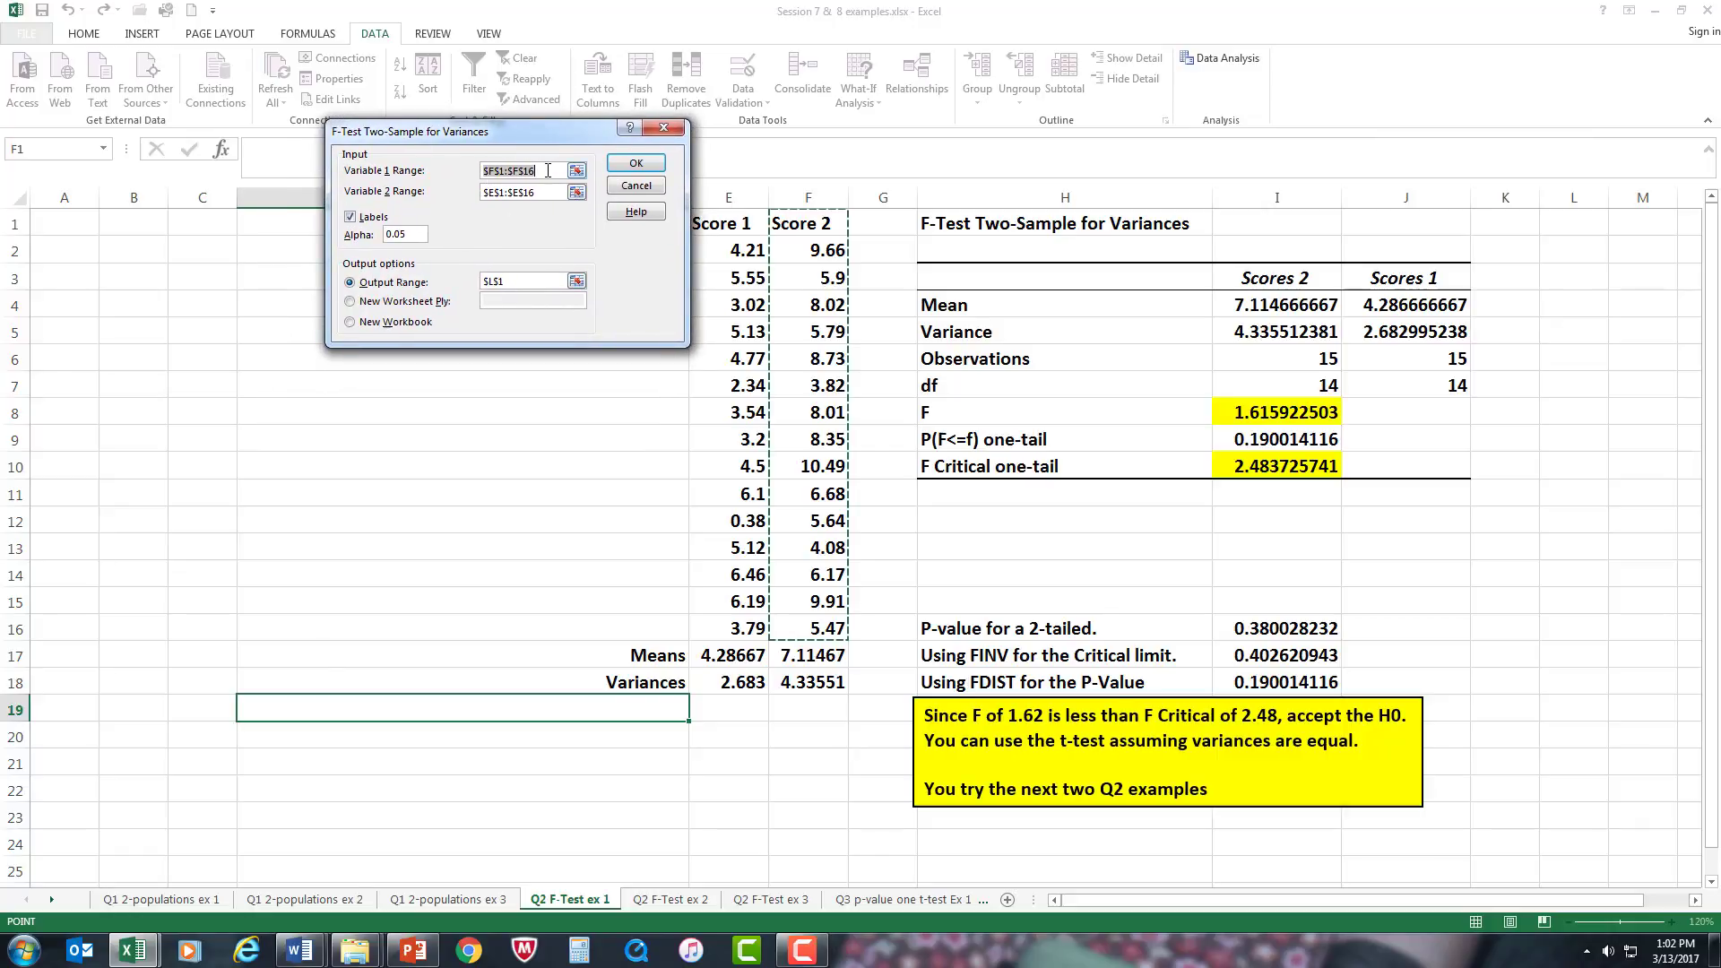
{"action": "key", "text": "BackSpace"}
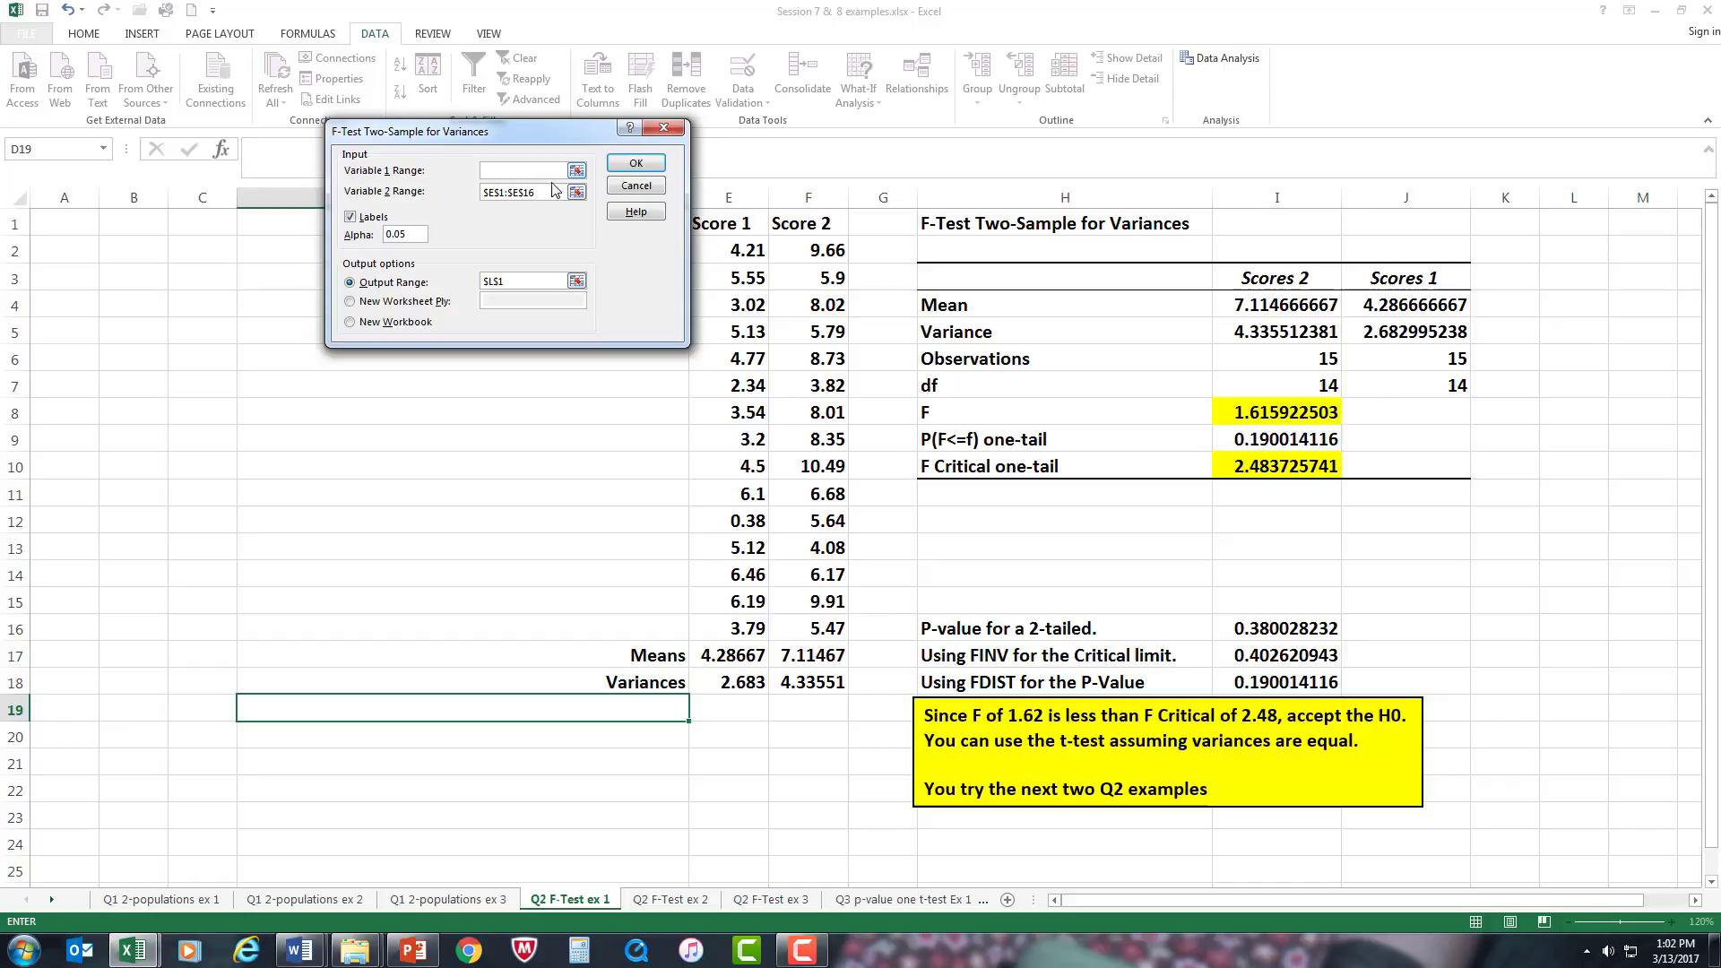
{"action": "key", "text": "Tab"}
{"action": "key", "text": "BackSpace"}
{"action": "left_click", "coordinate": [459, 287]}
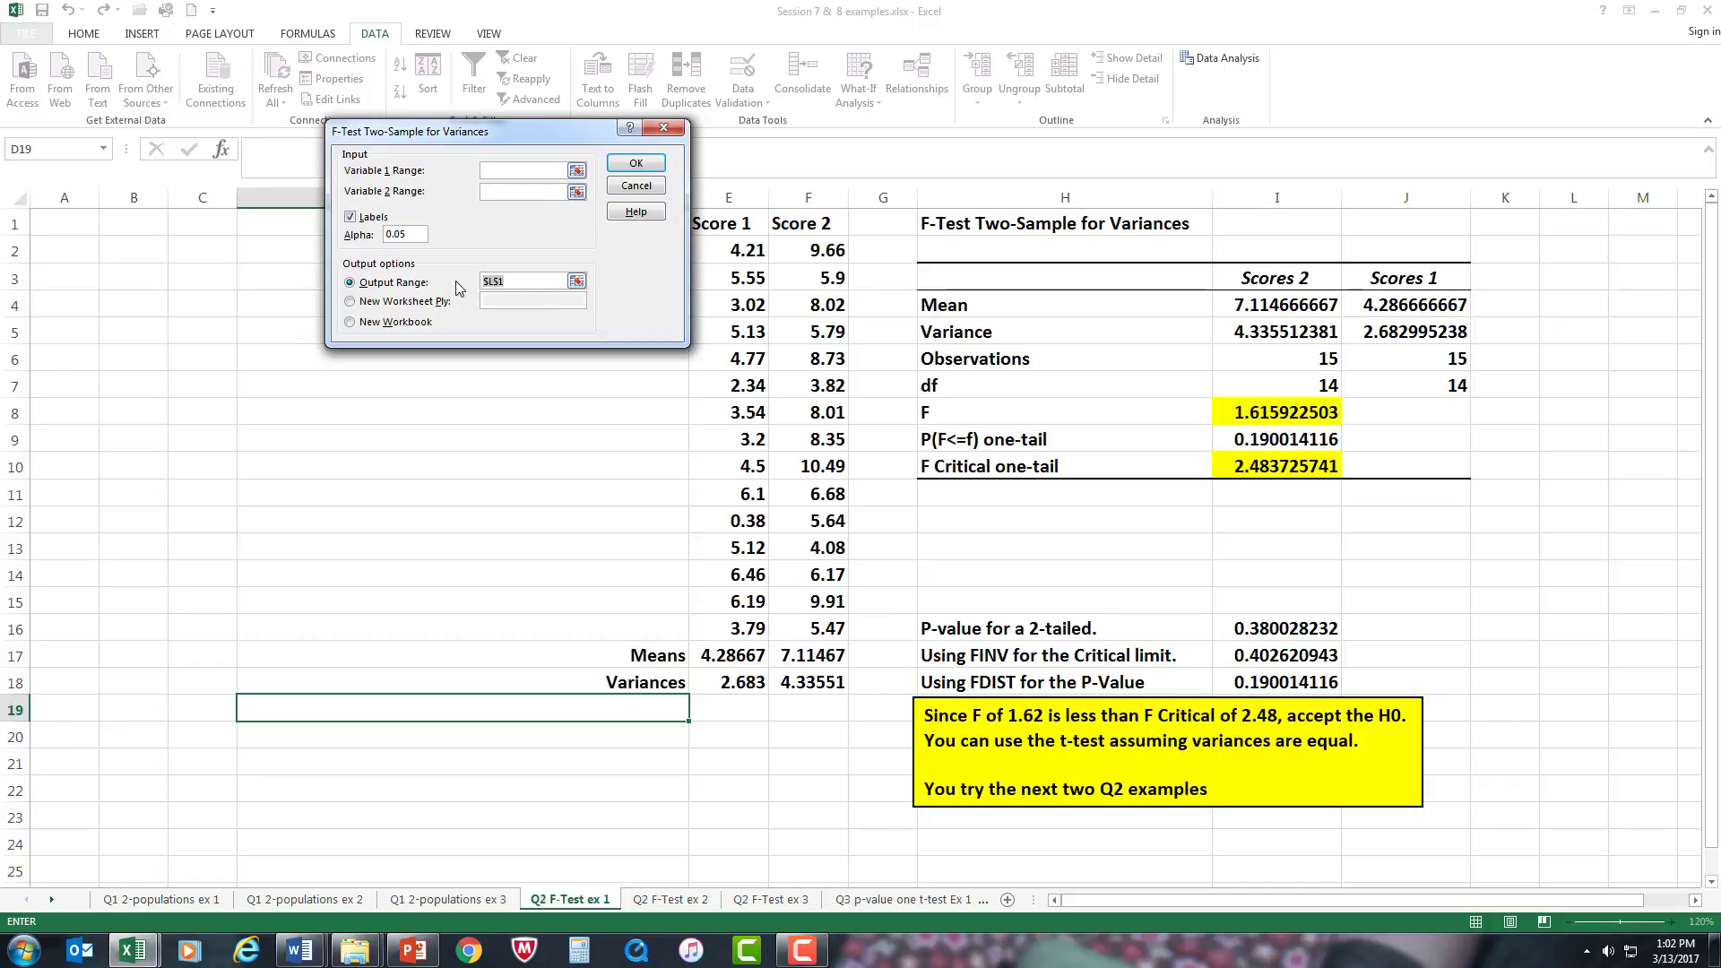
{"action": "key", "text": "BackSpace"}
Set Variable 1 to Score 2 ($F$1:$F$16) and Variable 2 to Score 1 ($E$1:$E$16)
{"action": "left_click", "coordinate": [538, 170]}
{"action": "left_click_drag", "start_coordinate": [574, 122], "coordinate": [525, 119]}
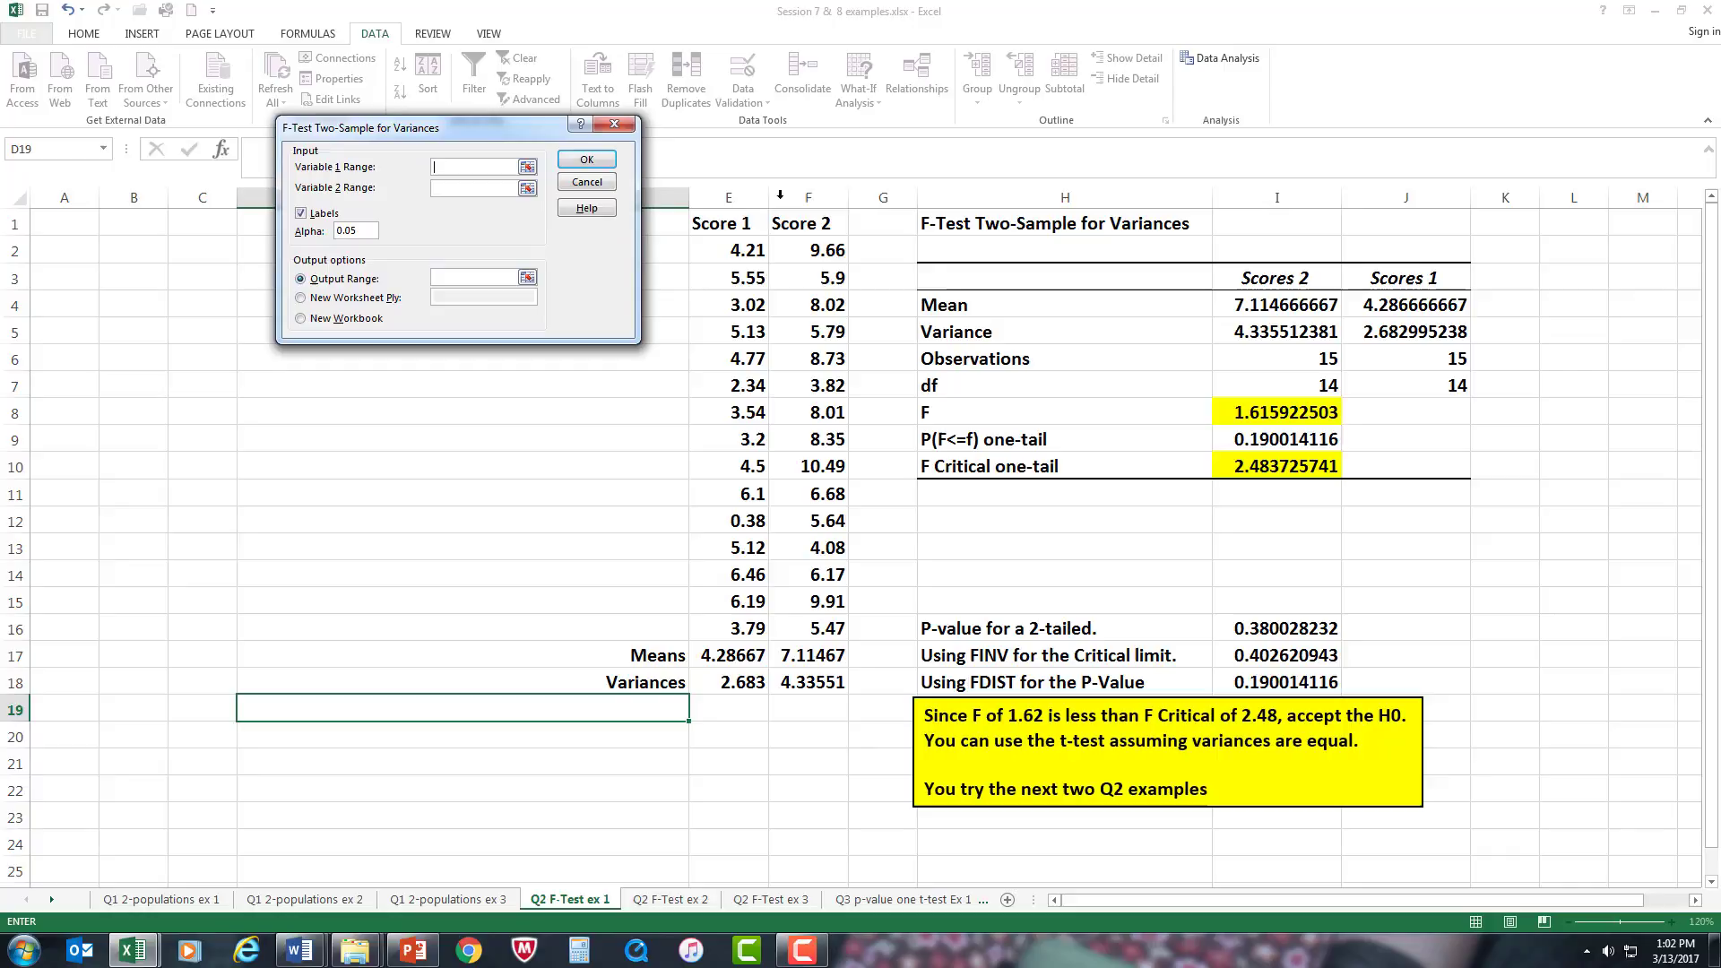
{"action": "left_click", "coordinate": [813, 222]}
{"action": "key", "text": "ctrl+shift+Down"}
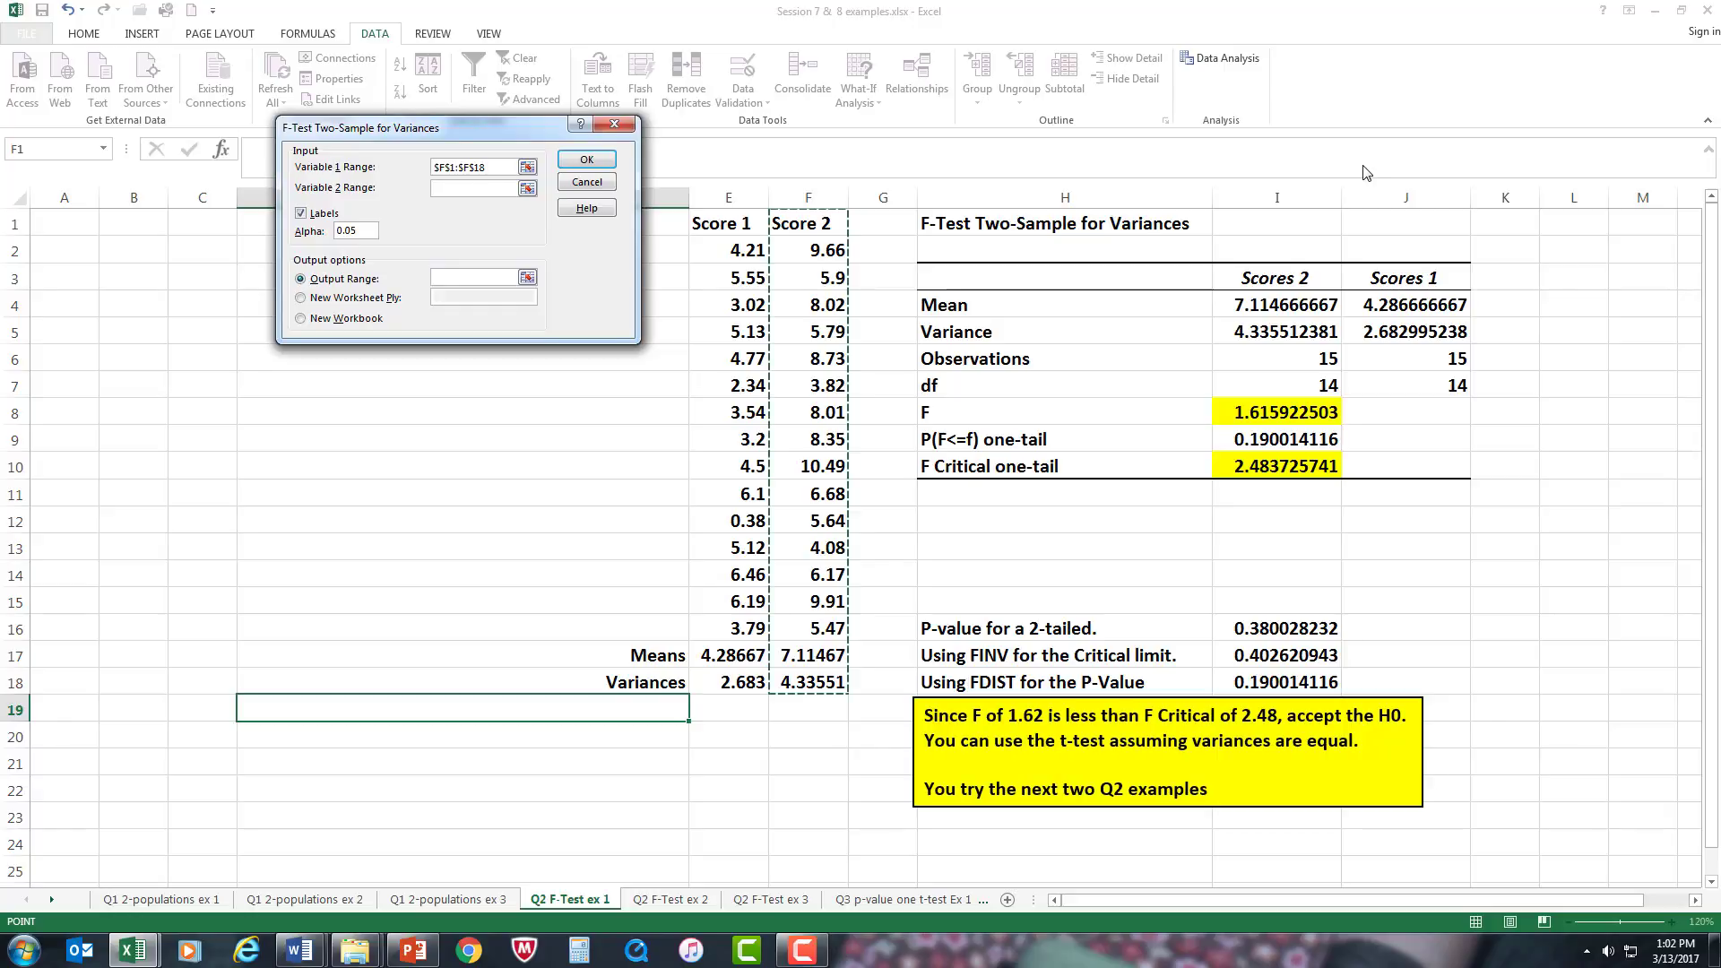
{"action": "left_click_drag", "start_coordinate": [814, 219], "coordinate": [809, 630]}
{"action": "left_click", "coordinate": [480, 188]}
{"action": "left_click_drag", "start_coordinate": [726, 218], "coordinate": [732, 629]}
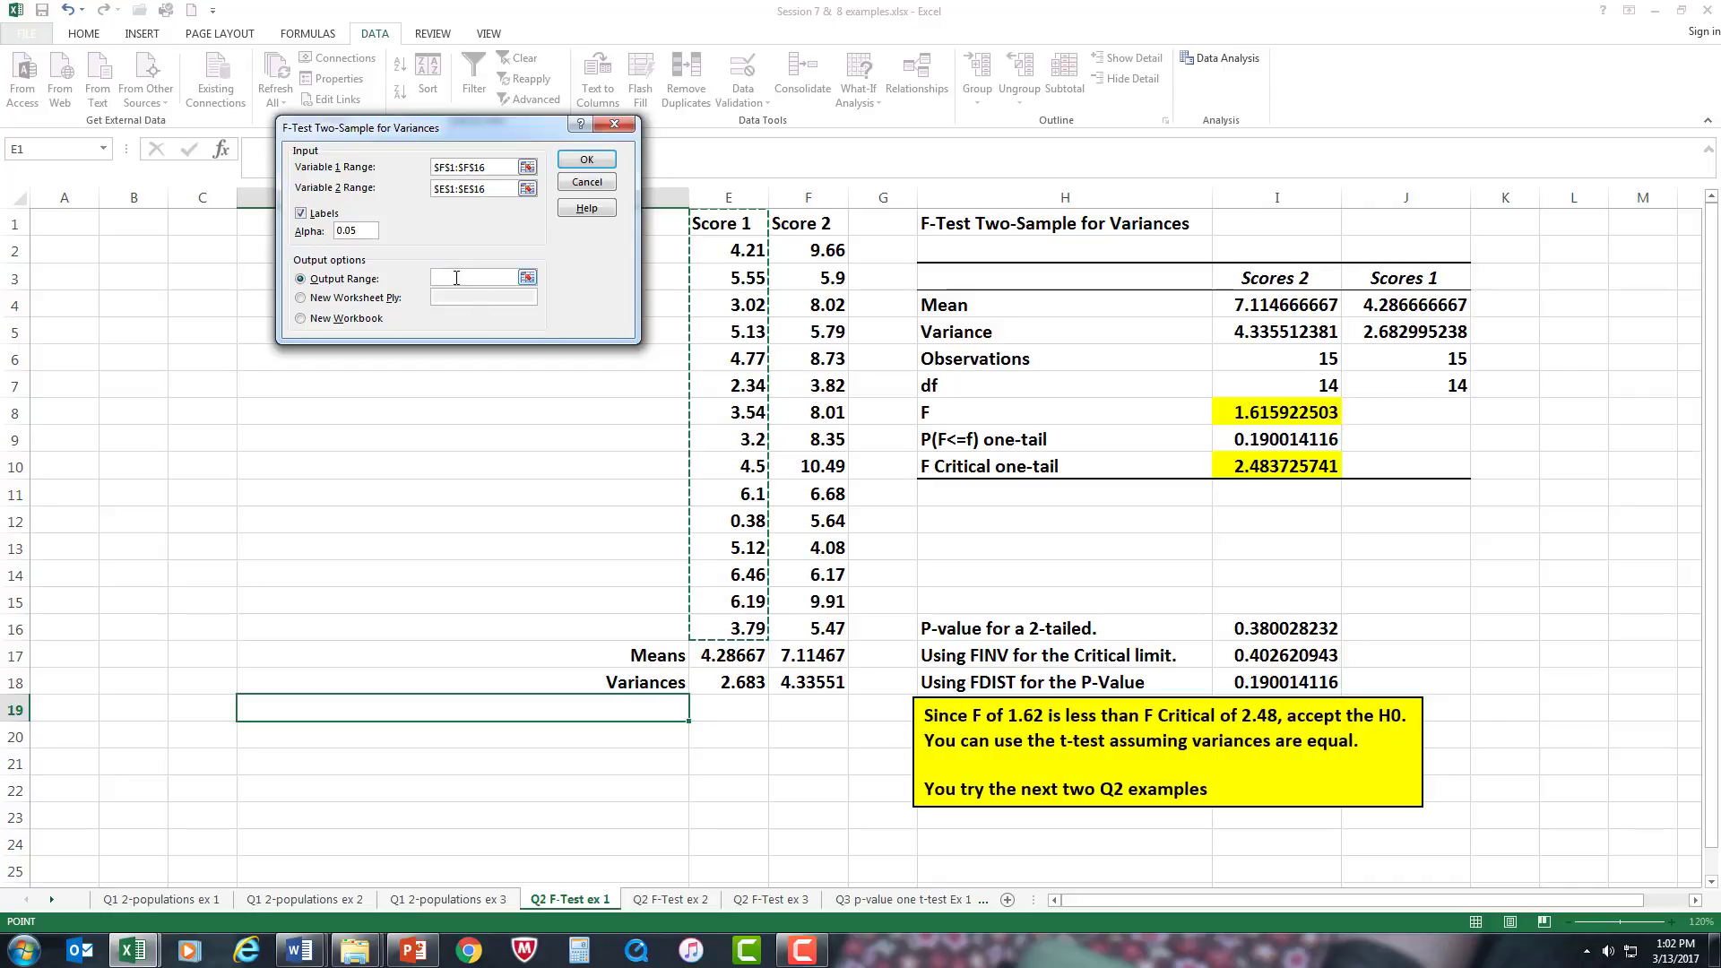
Direct the output to $K$1 with labels on and run the F-test
{"action": "left_click", "coordinate": [456, 278]}
{"action": "left_click_drag", "start_coordinate": [472, 140], "coordinate": [475, 191]}
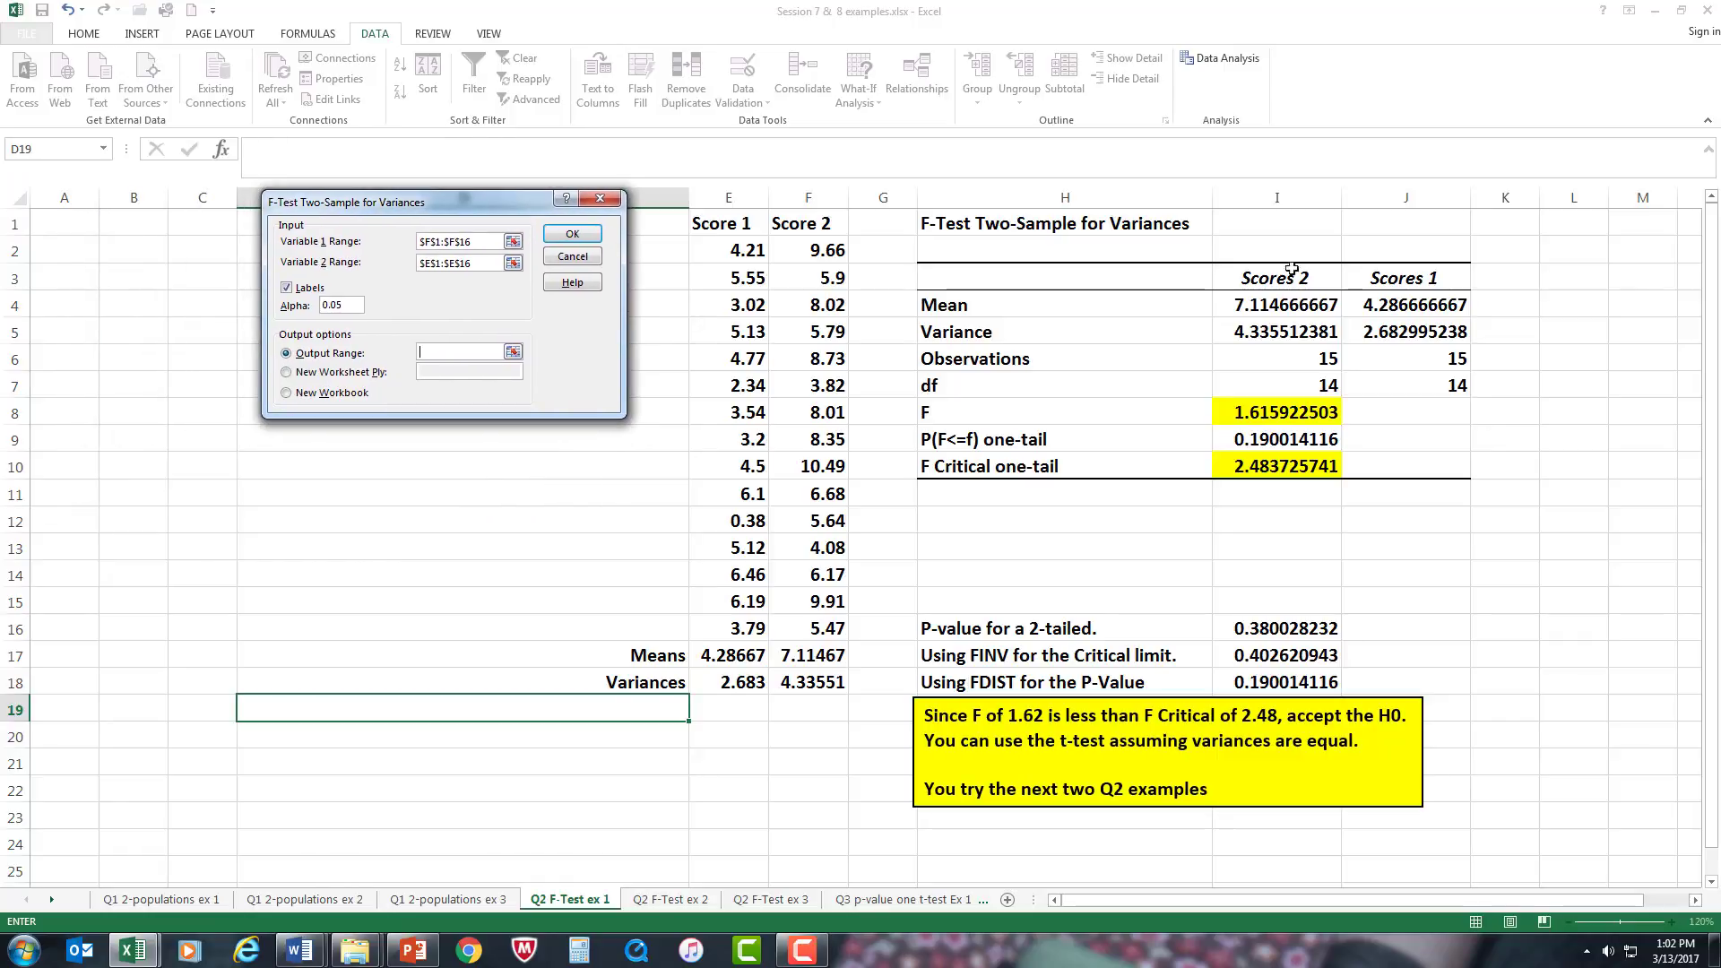
{"action": "left_click", "coordinate": [1489, 220]}
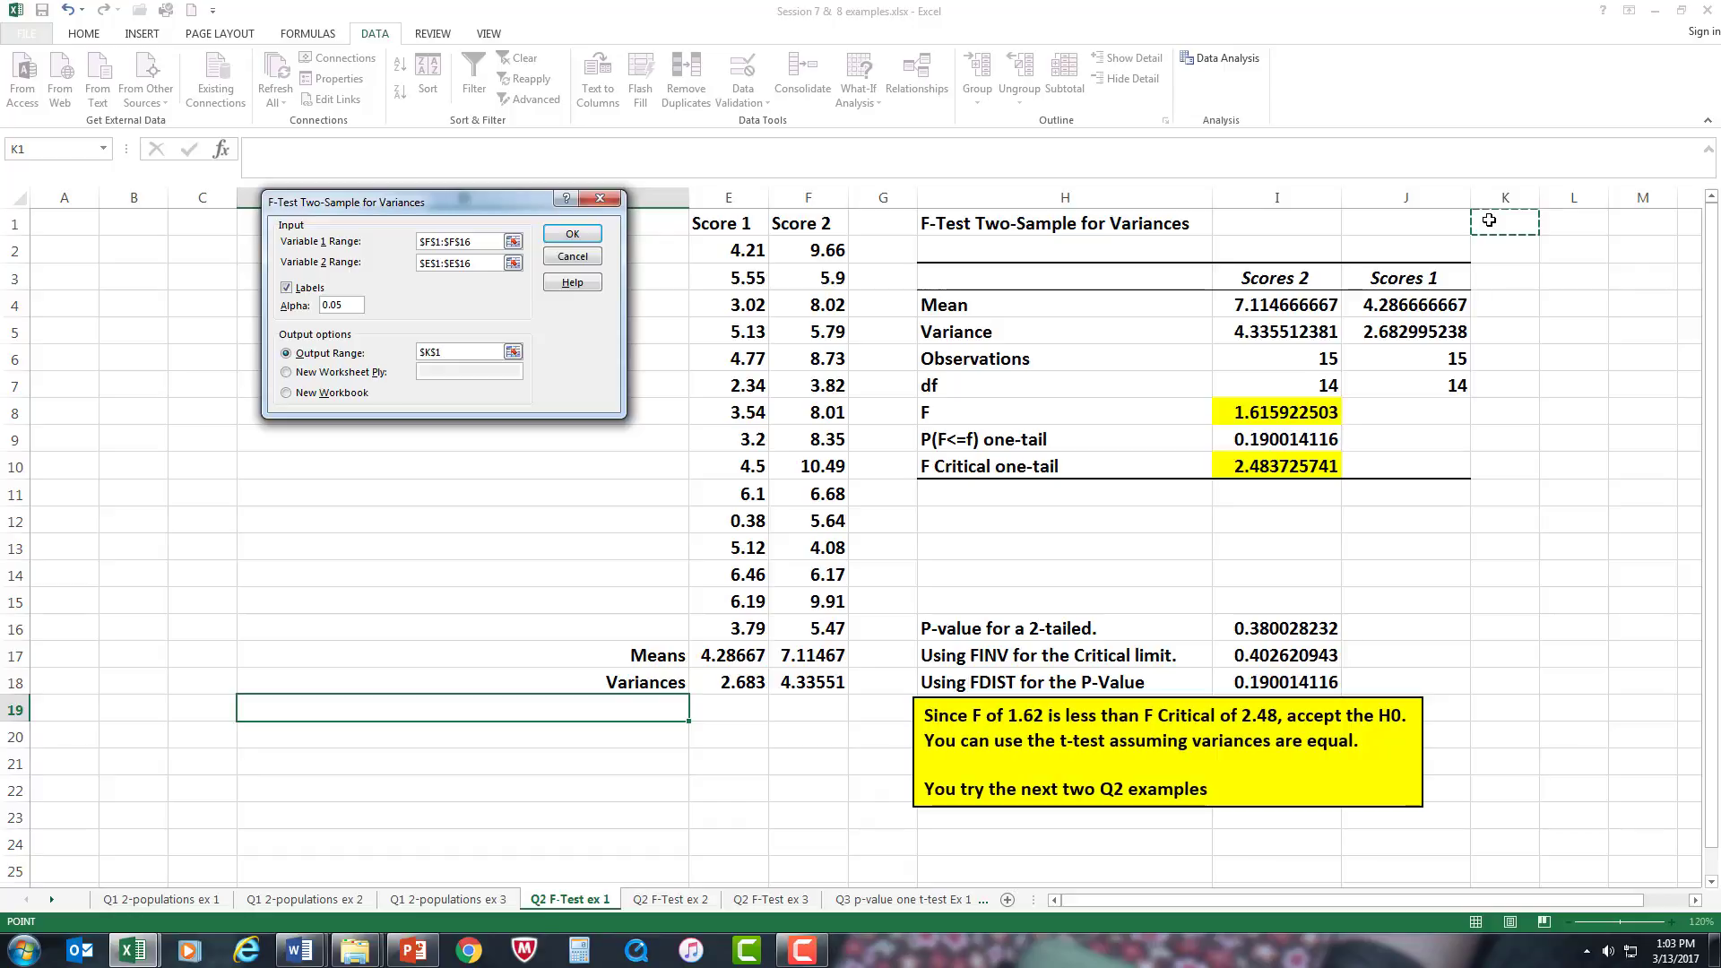
{"action": "left_click", "coordinate": [578, 239]}
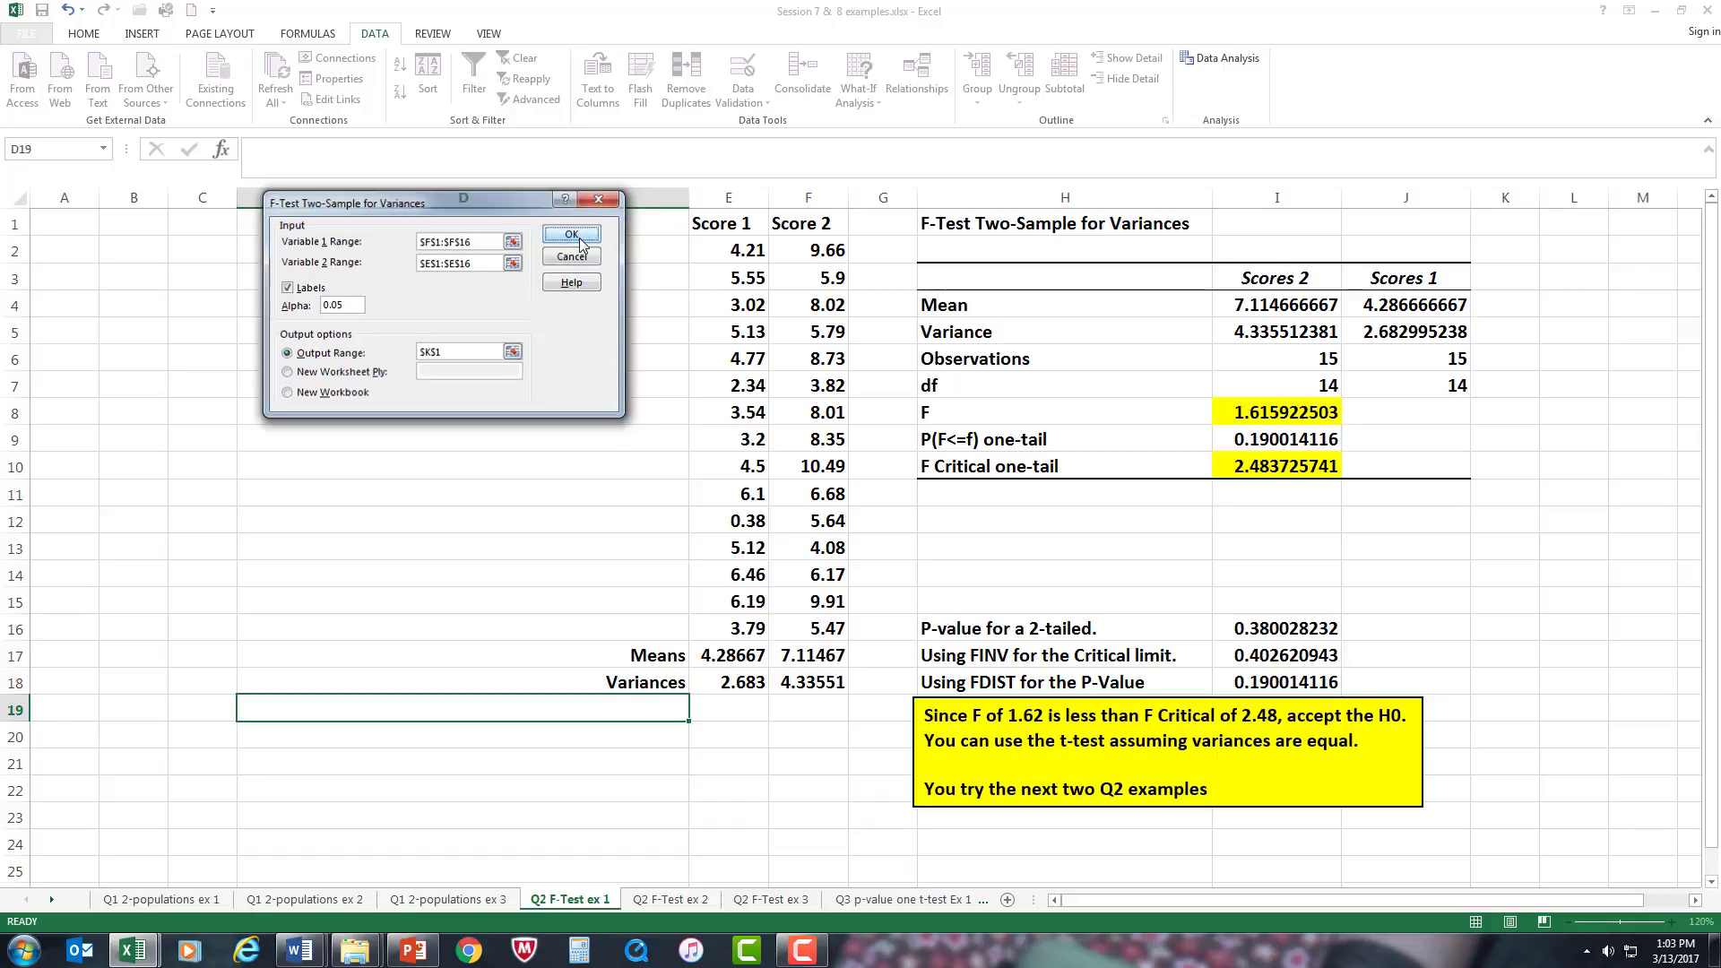
Autofit columns K and L to fit the new output's title and values
{"action": "left_click", "coordinate": [1694, 900]}
{"action": "left_click", "coordinate": [1694, 900]}
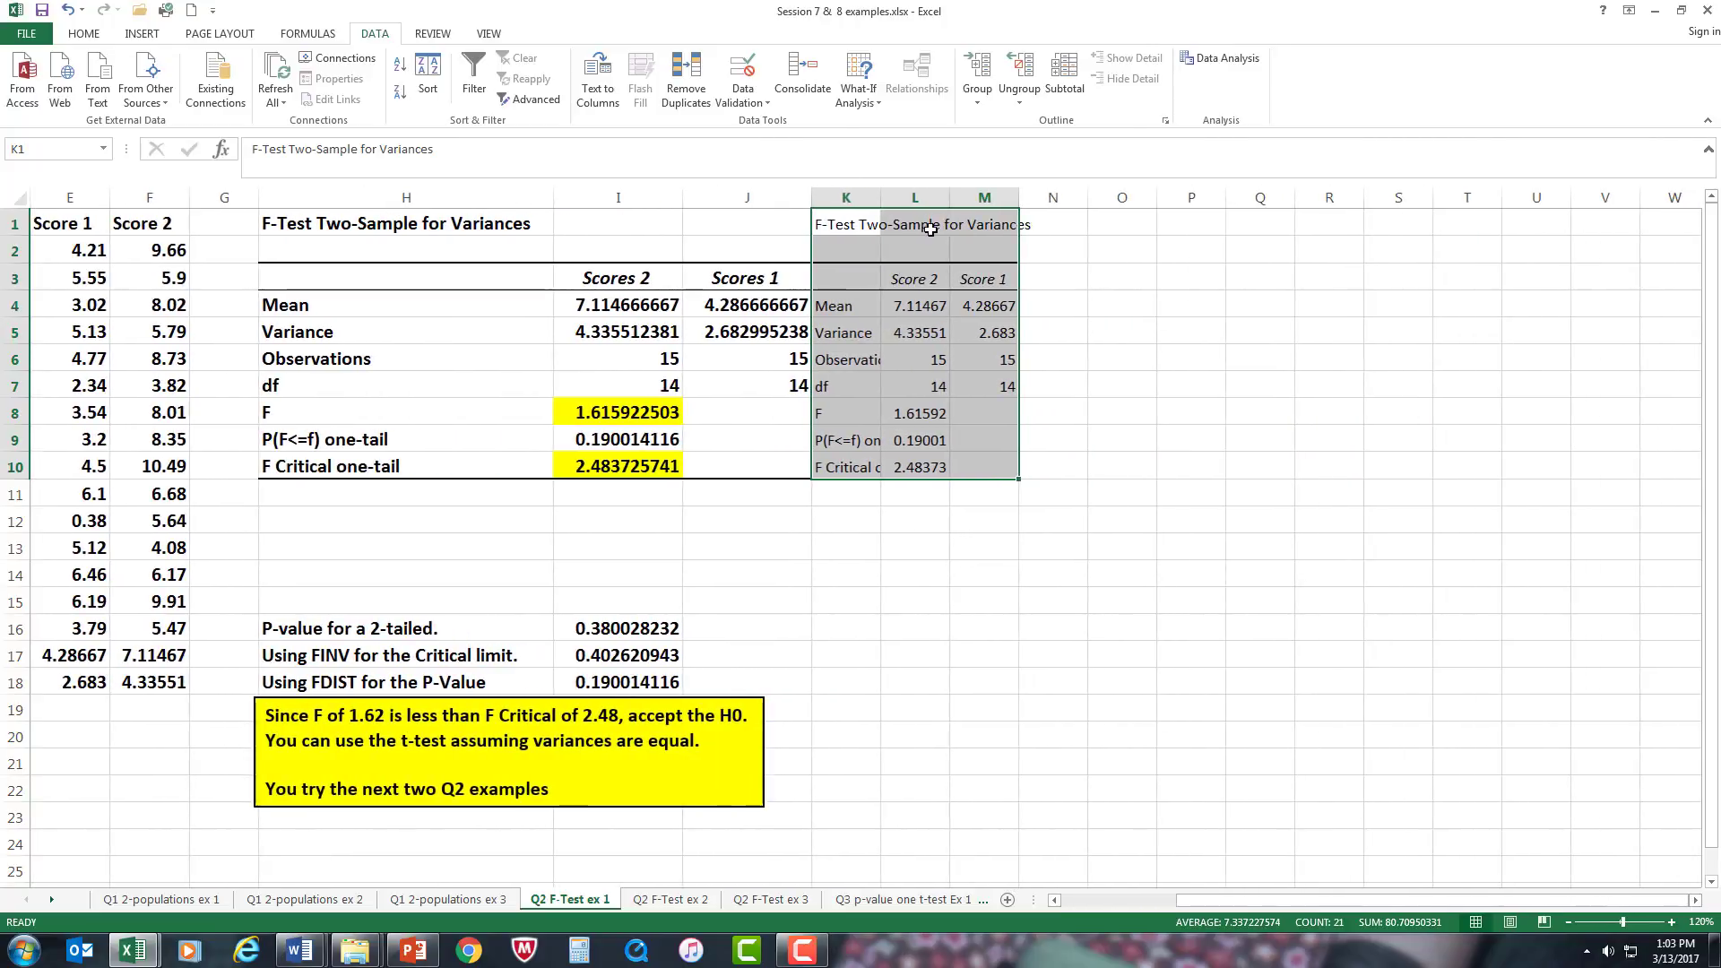
{"action": "double_click", "coordinate": [879, 198]}
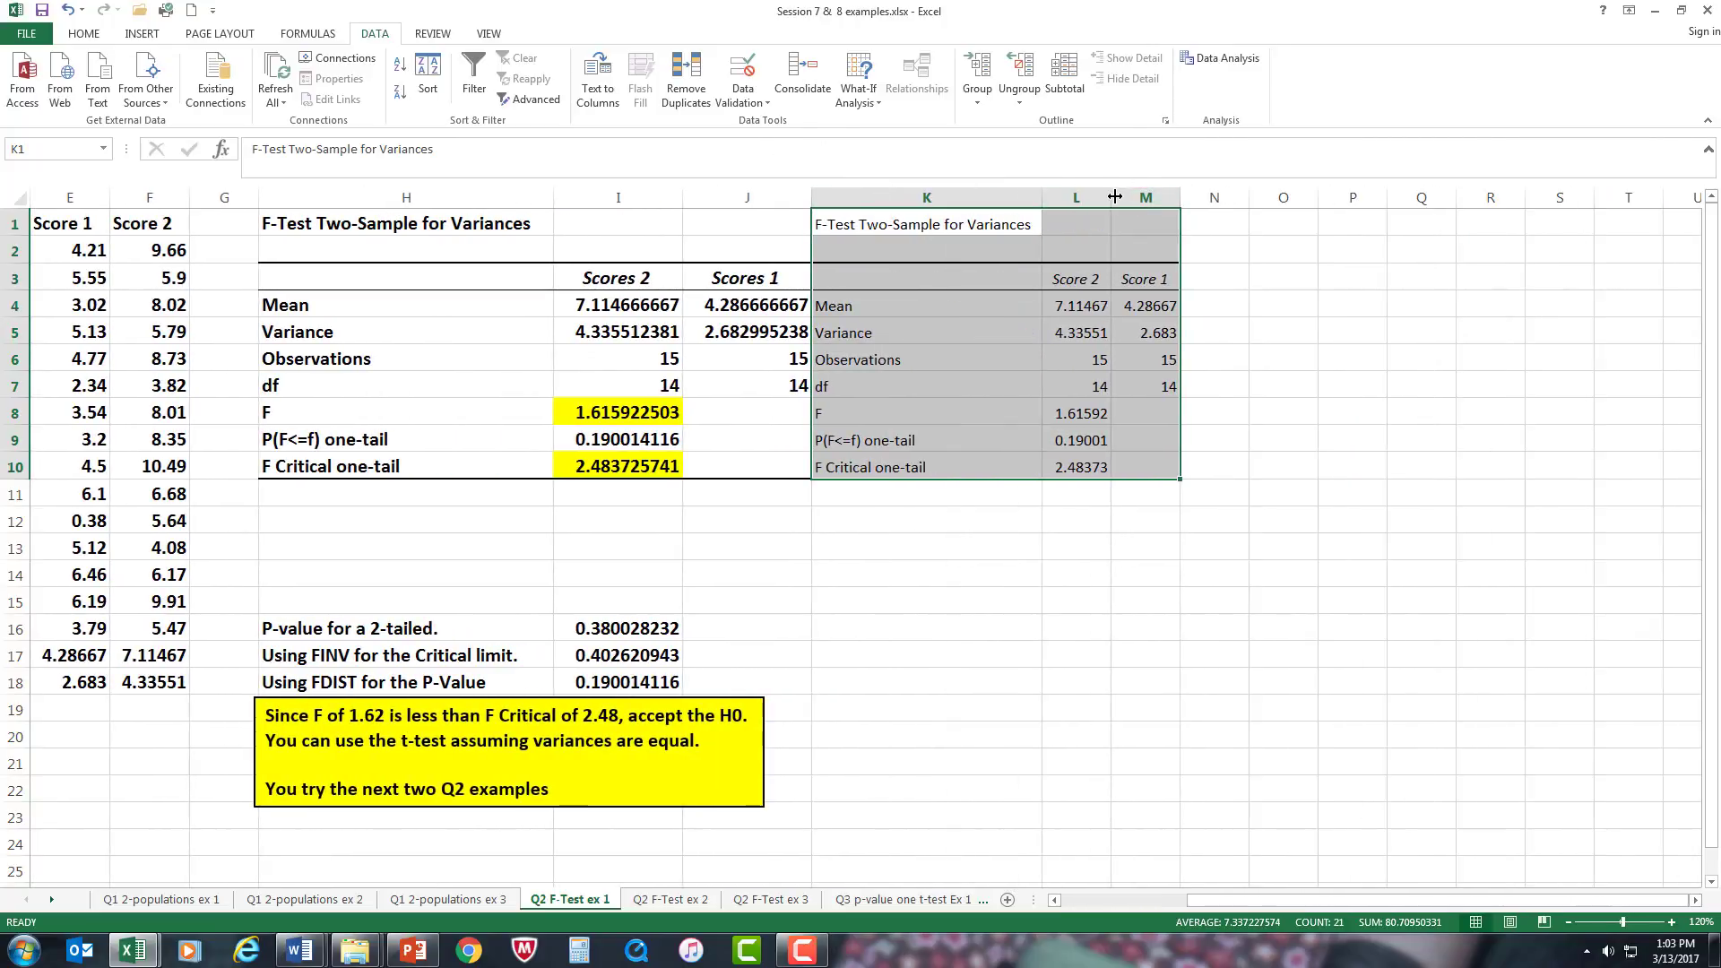
{"action": "double_click", "coordinate": [1112, 197]}
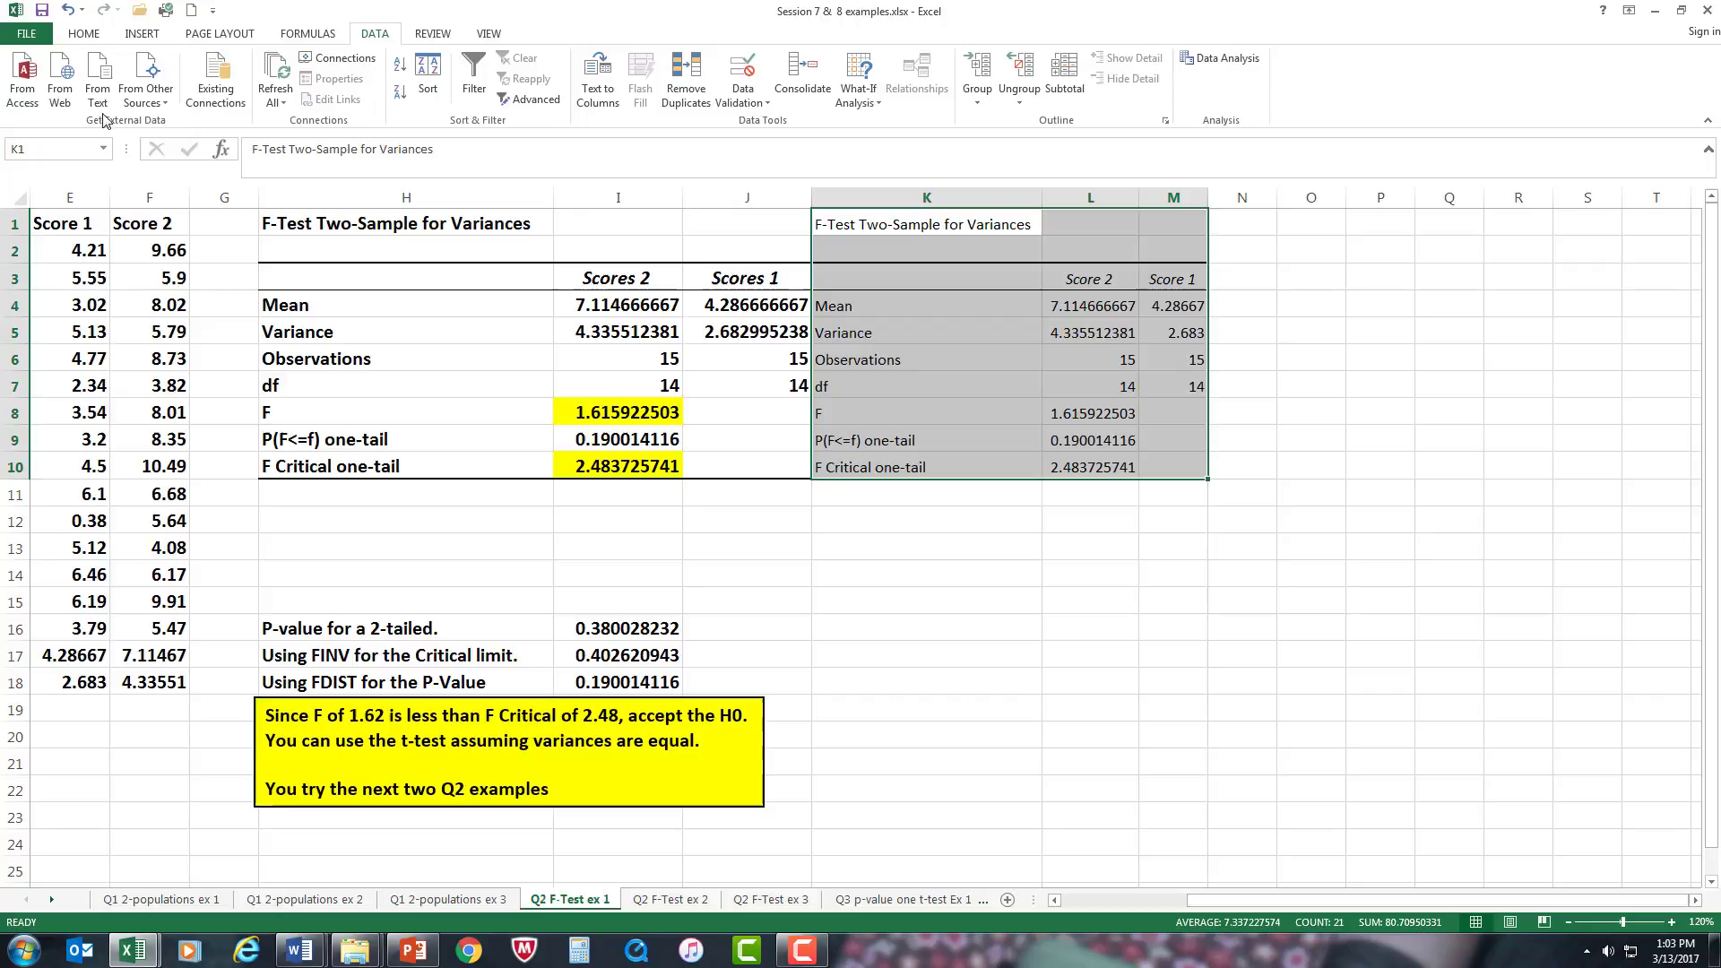
Format the new F-Test output text as 14 pt italic
{"action": "left_click", "coordinate": [84, 34]}
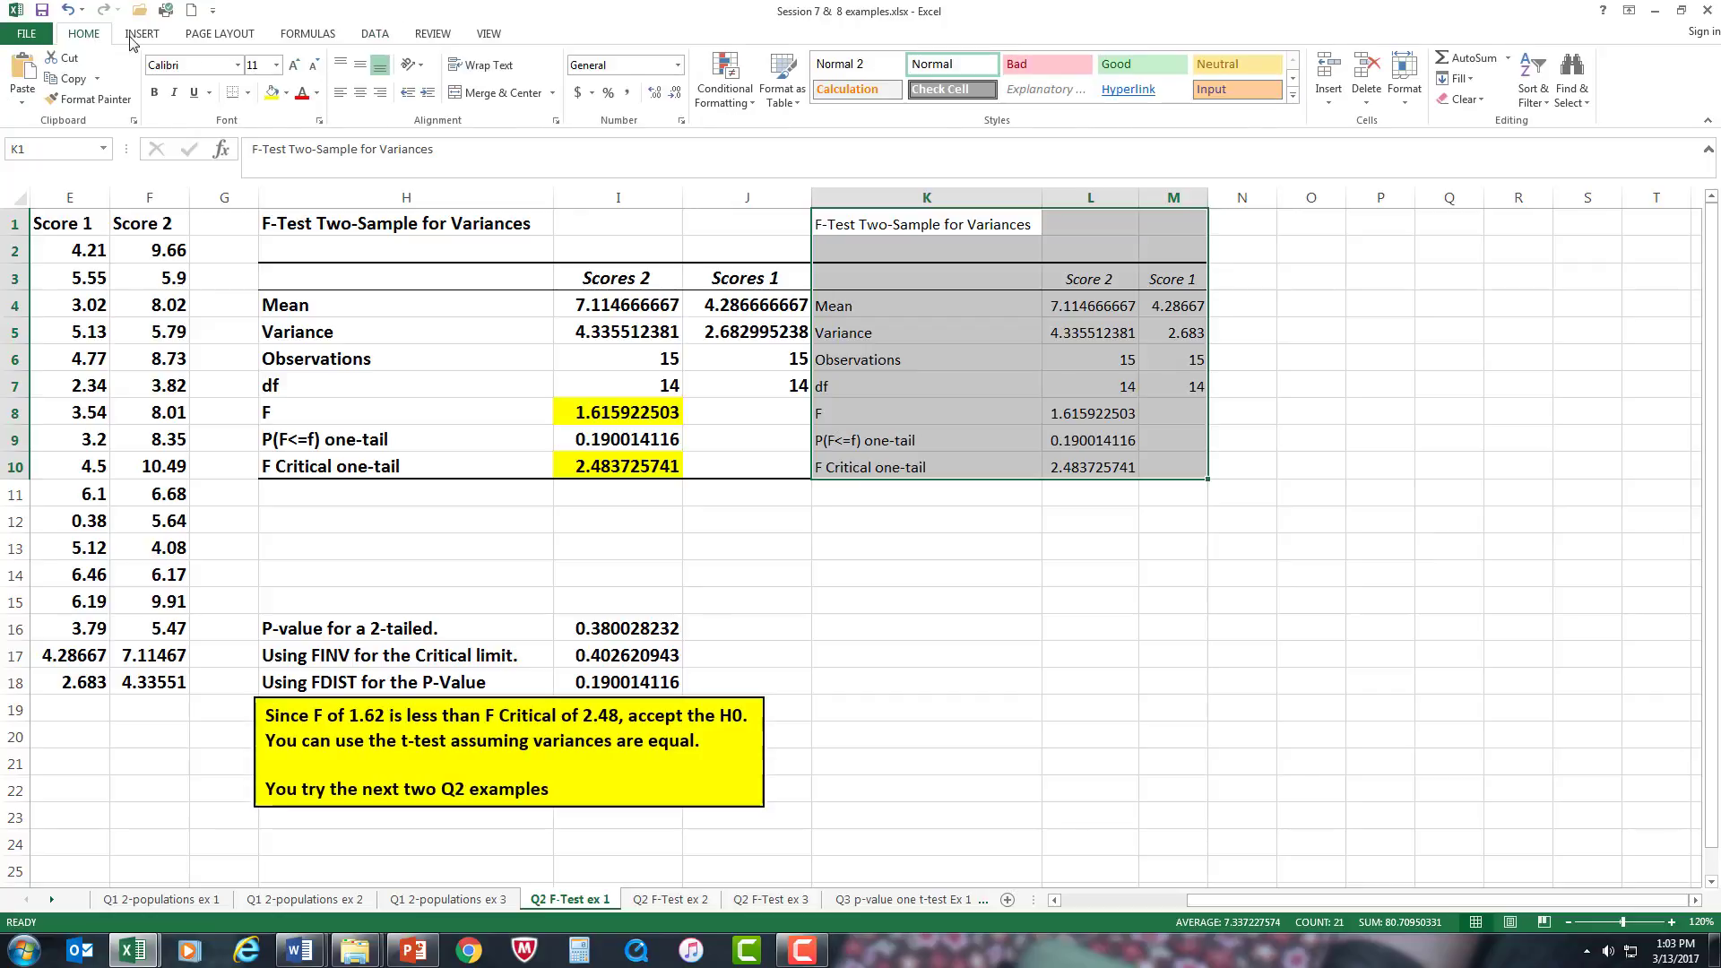
{"action": "left_click", "coordinate": [277, 65]}
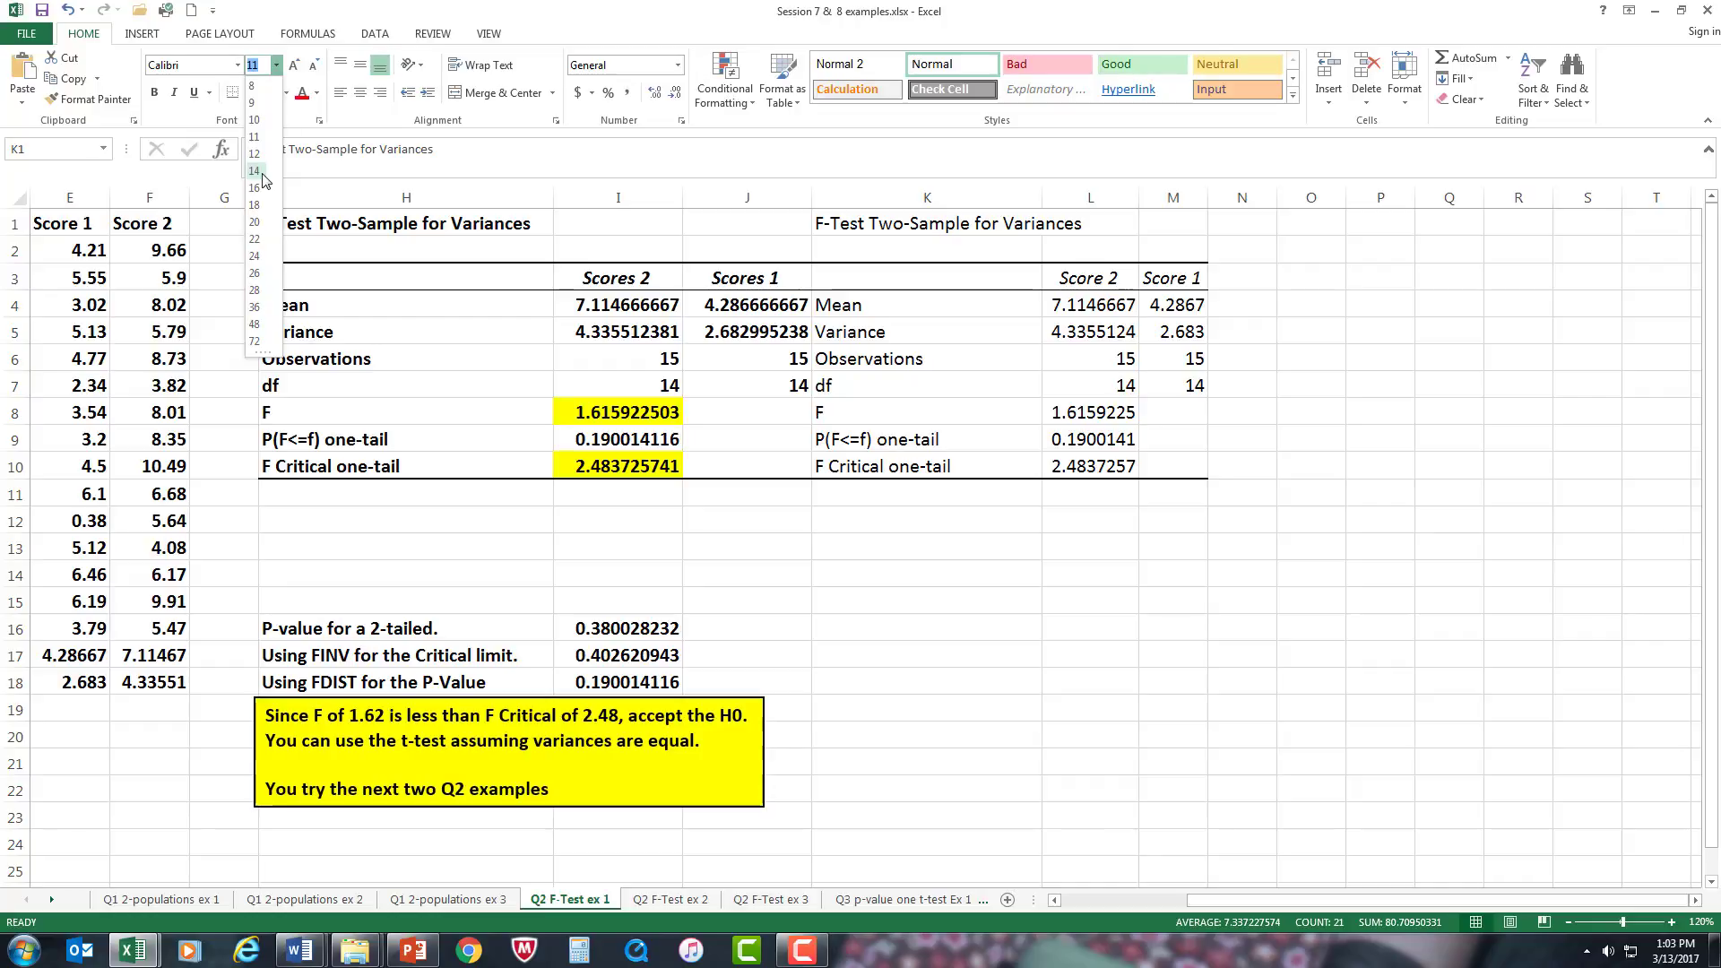
{"action": "left_click", "coordinate": [262, 174]}
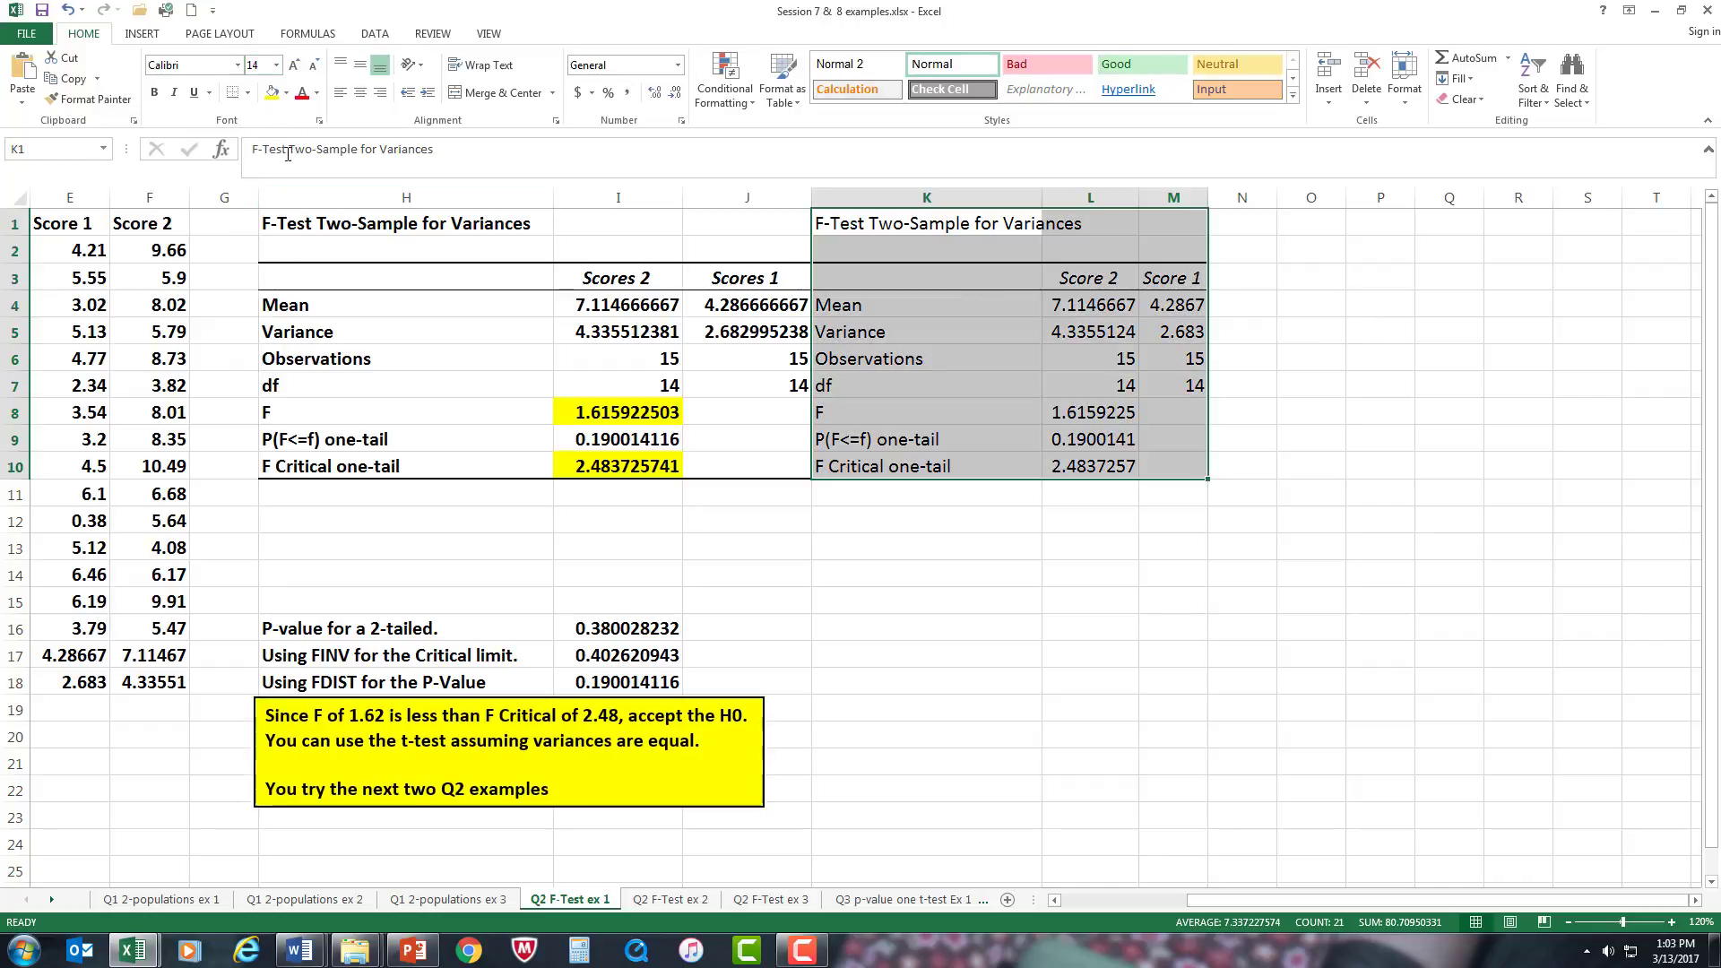
{"action": "left_click", "coordinate": [173, 92]}
{"action": "left_click", "coordinate": [1310, 411]}
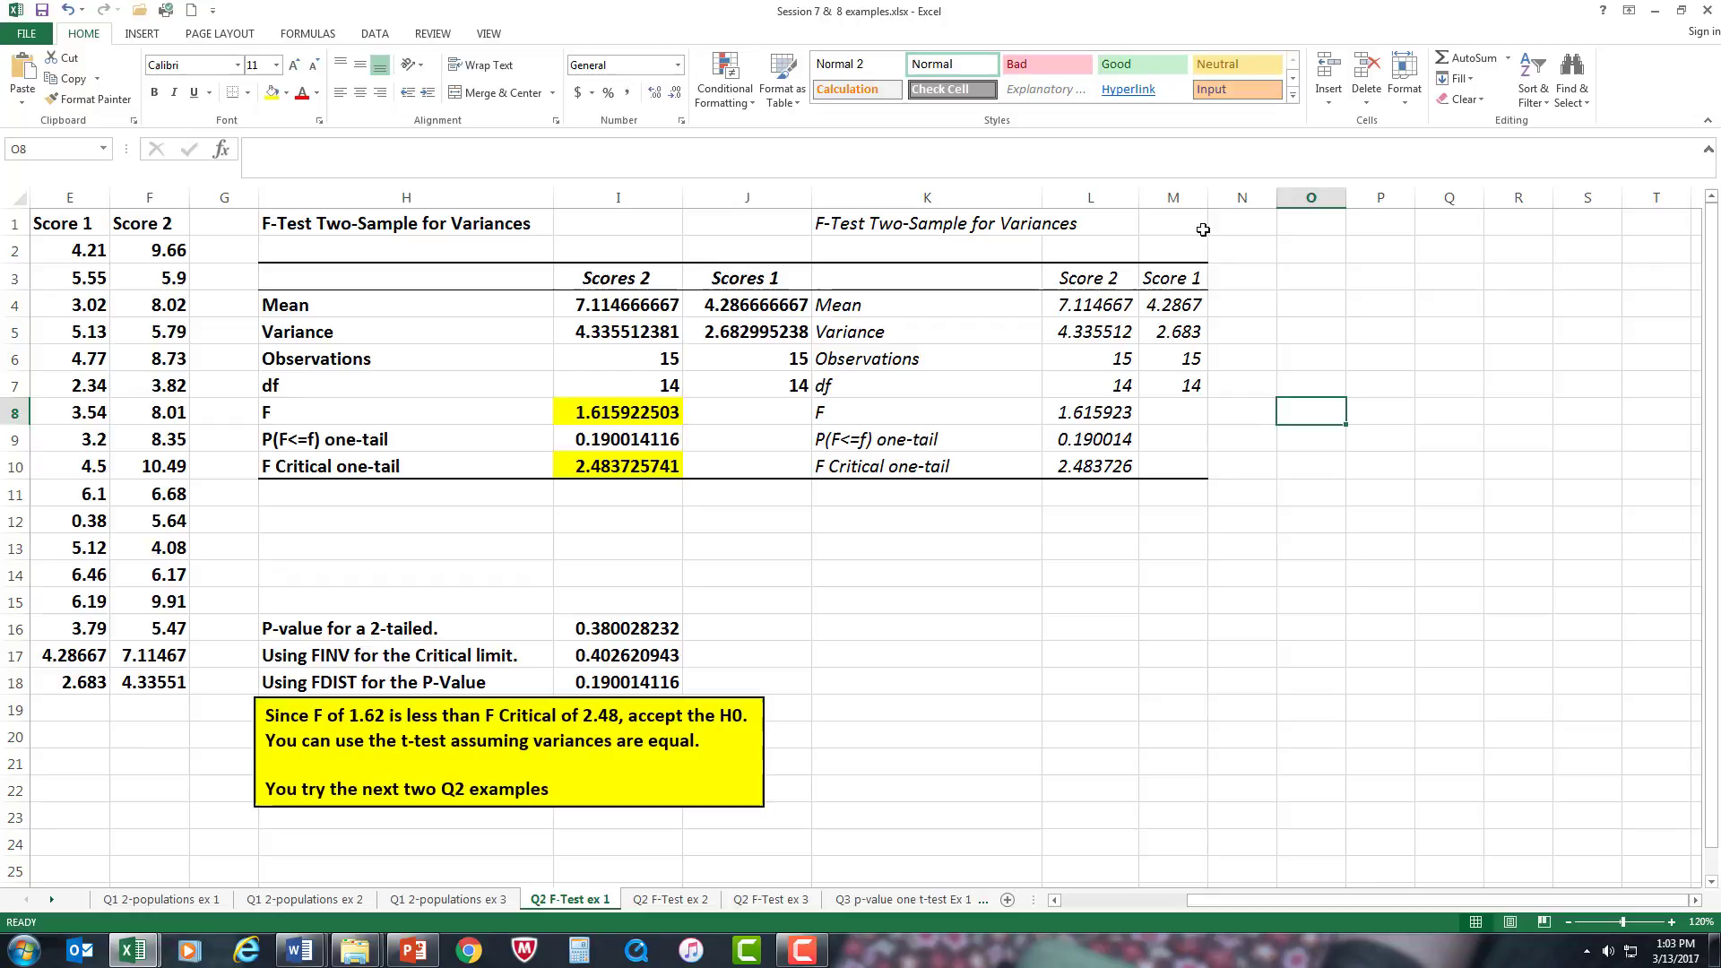
Autofit columns M and L again so full decimals like 1.615922503 show
{"action": "double_click", "coordinate": [1211, 199]}
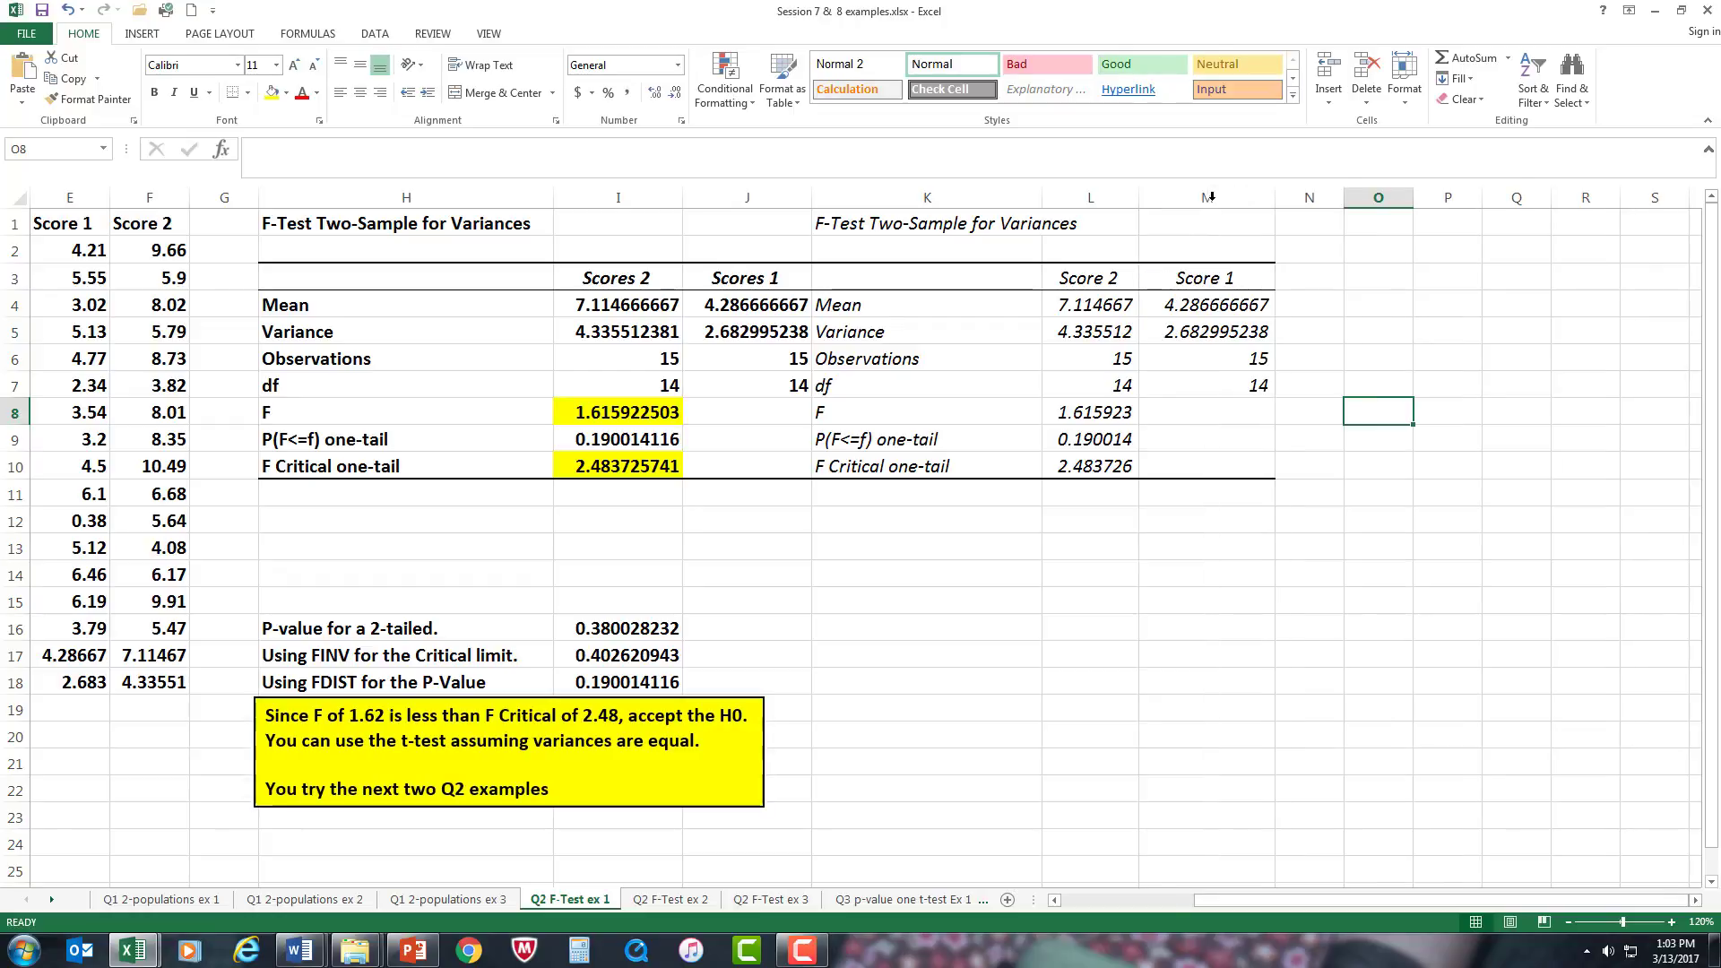
{"action": "double_click", "coordinate": [1139, 199]}
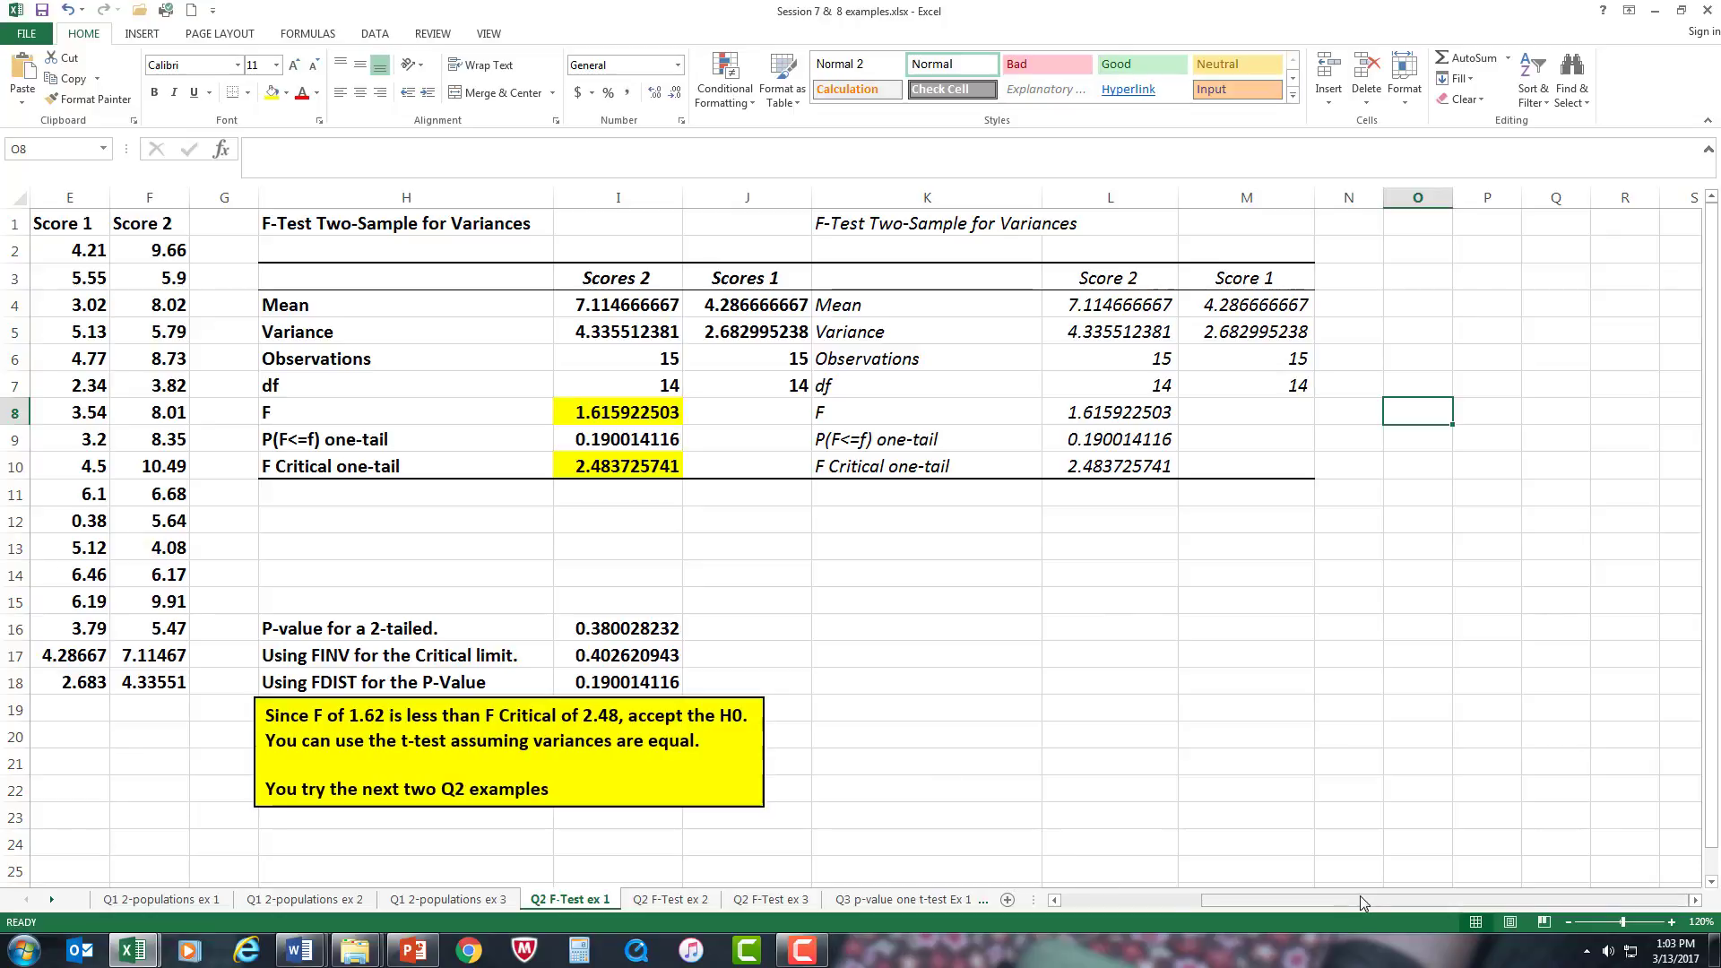
{"action": "left_click_drag", "start_coordinate": [1357, 900], "coordinate": [1181, 906]}
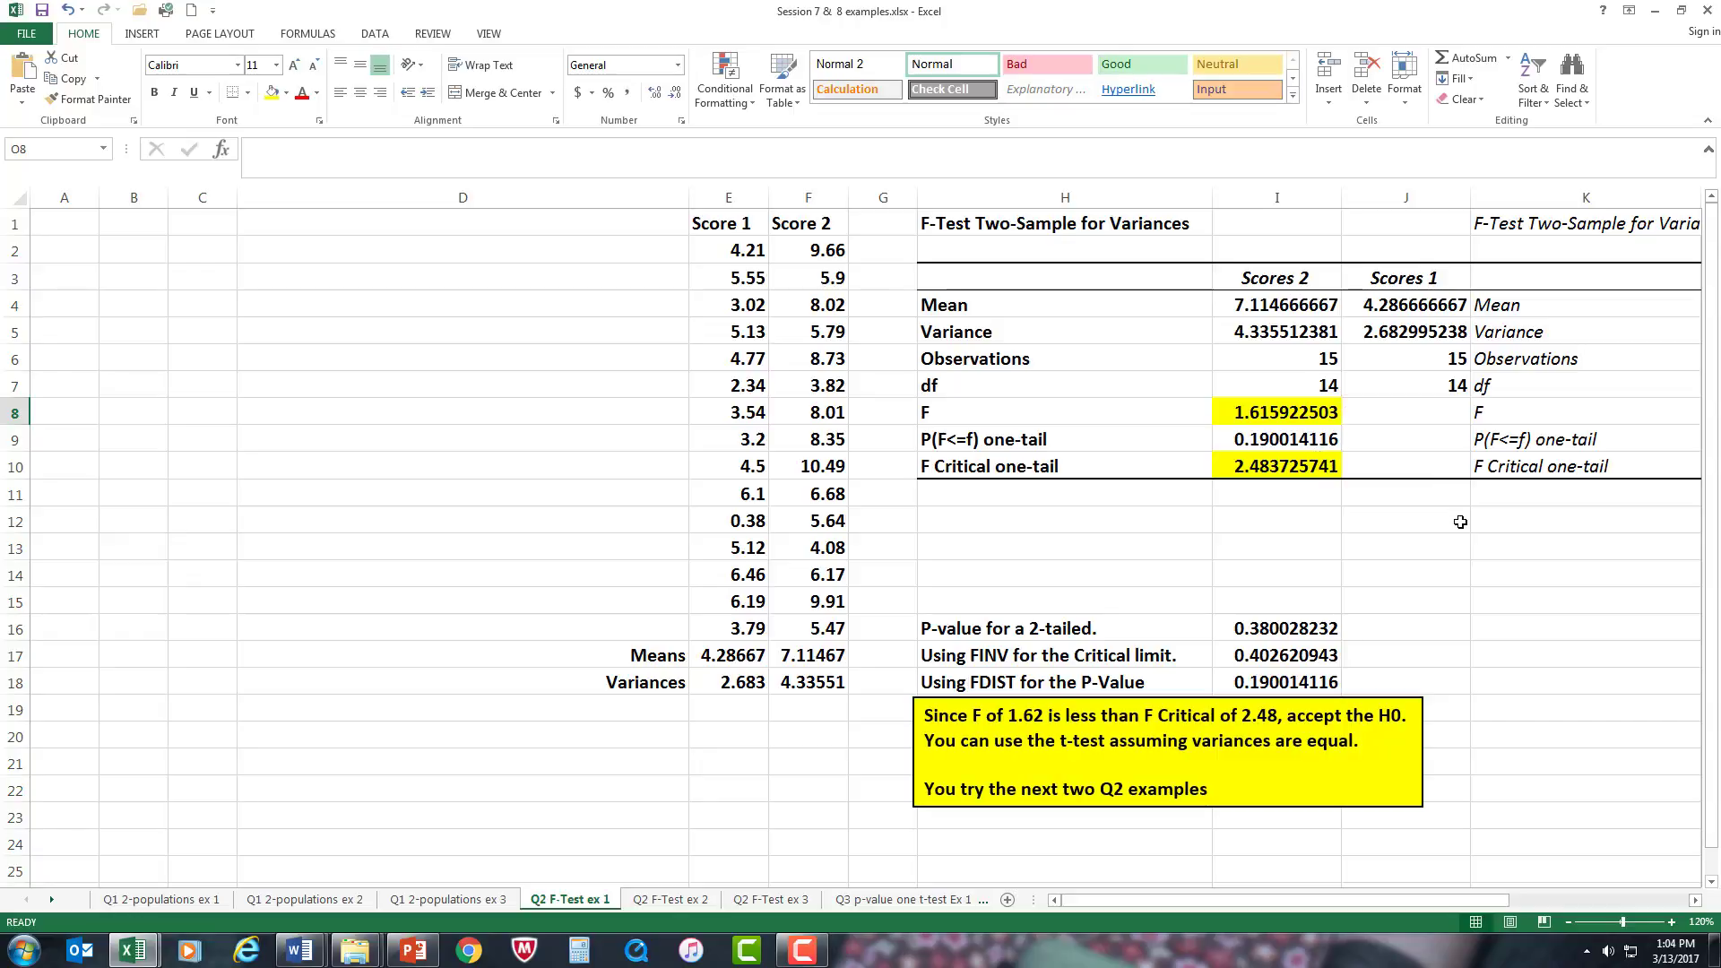
{"action": "scroll", "coordinate": [933, 657], "scroll_direction": "down", "scroll_amount": 2}
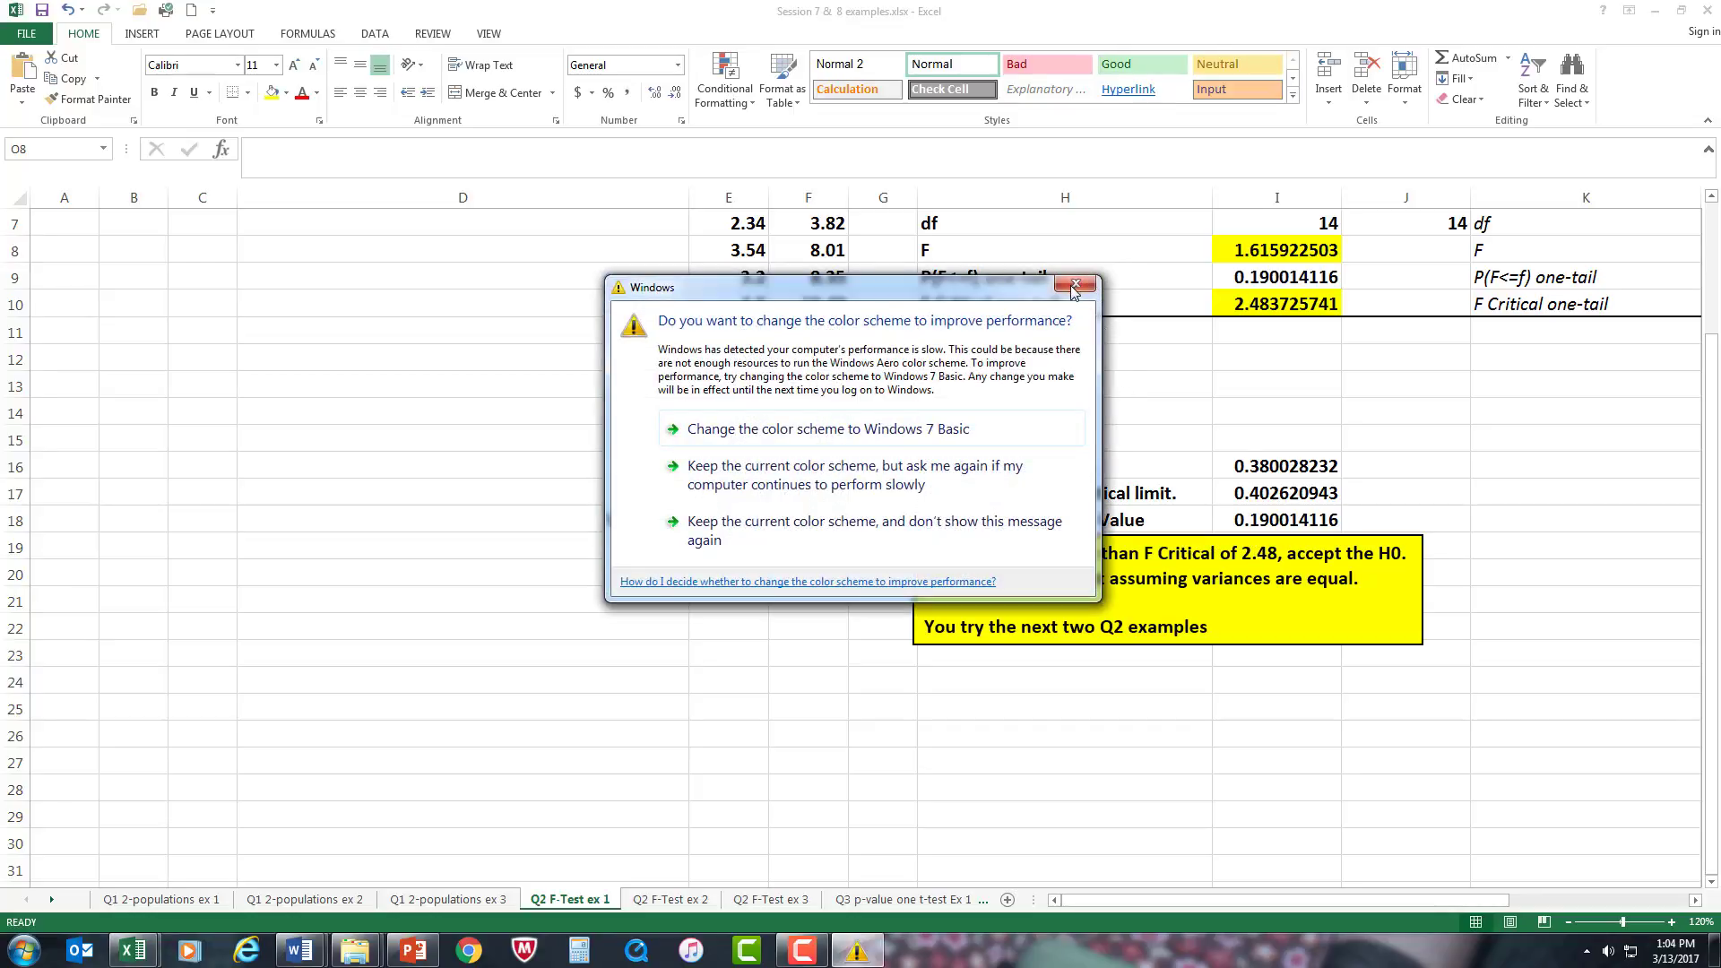
{"action": "left_click", "coordinate": [1075, 287]}
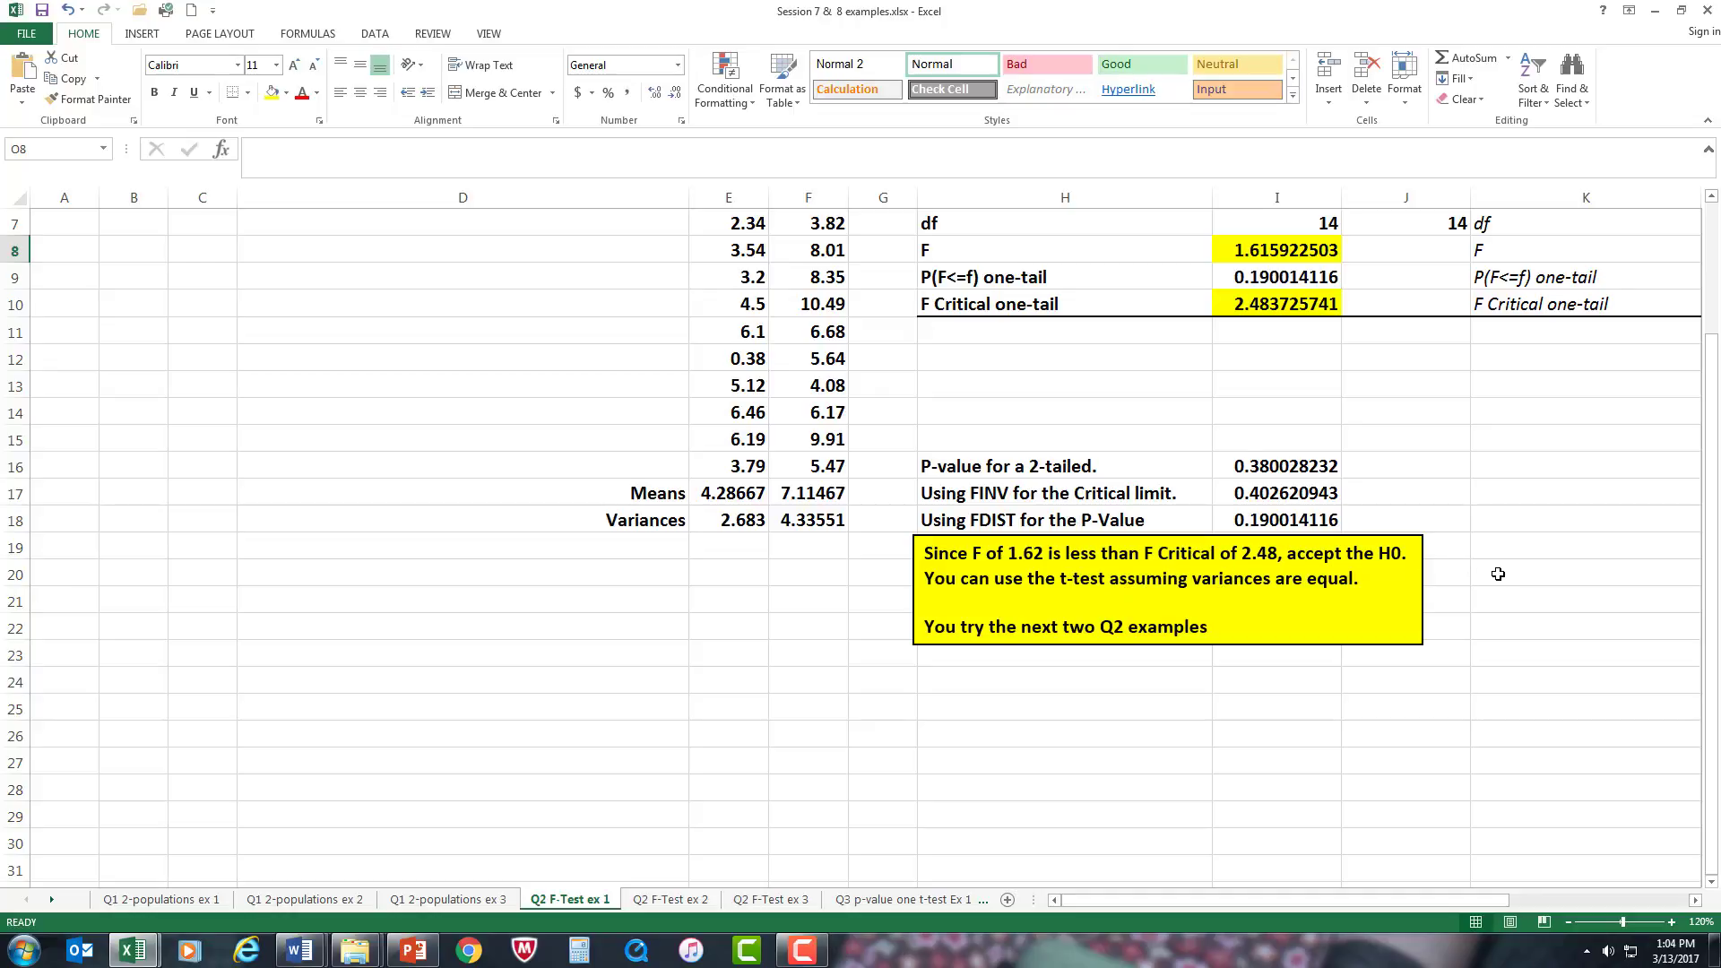
{"action": "scroll", "coordinate": [1410, 487], "scroll_direction": "up", "scroll_amount": 1}
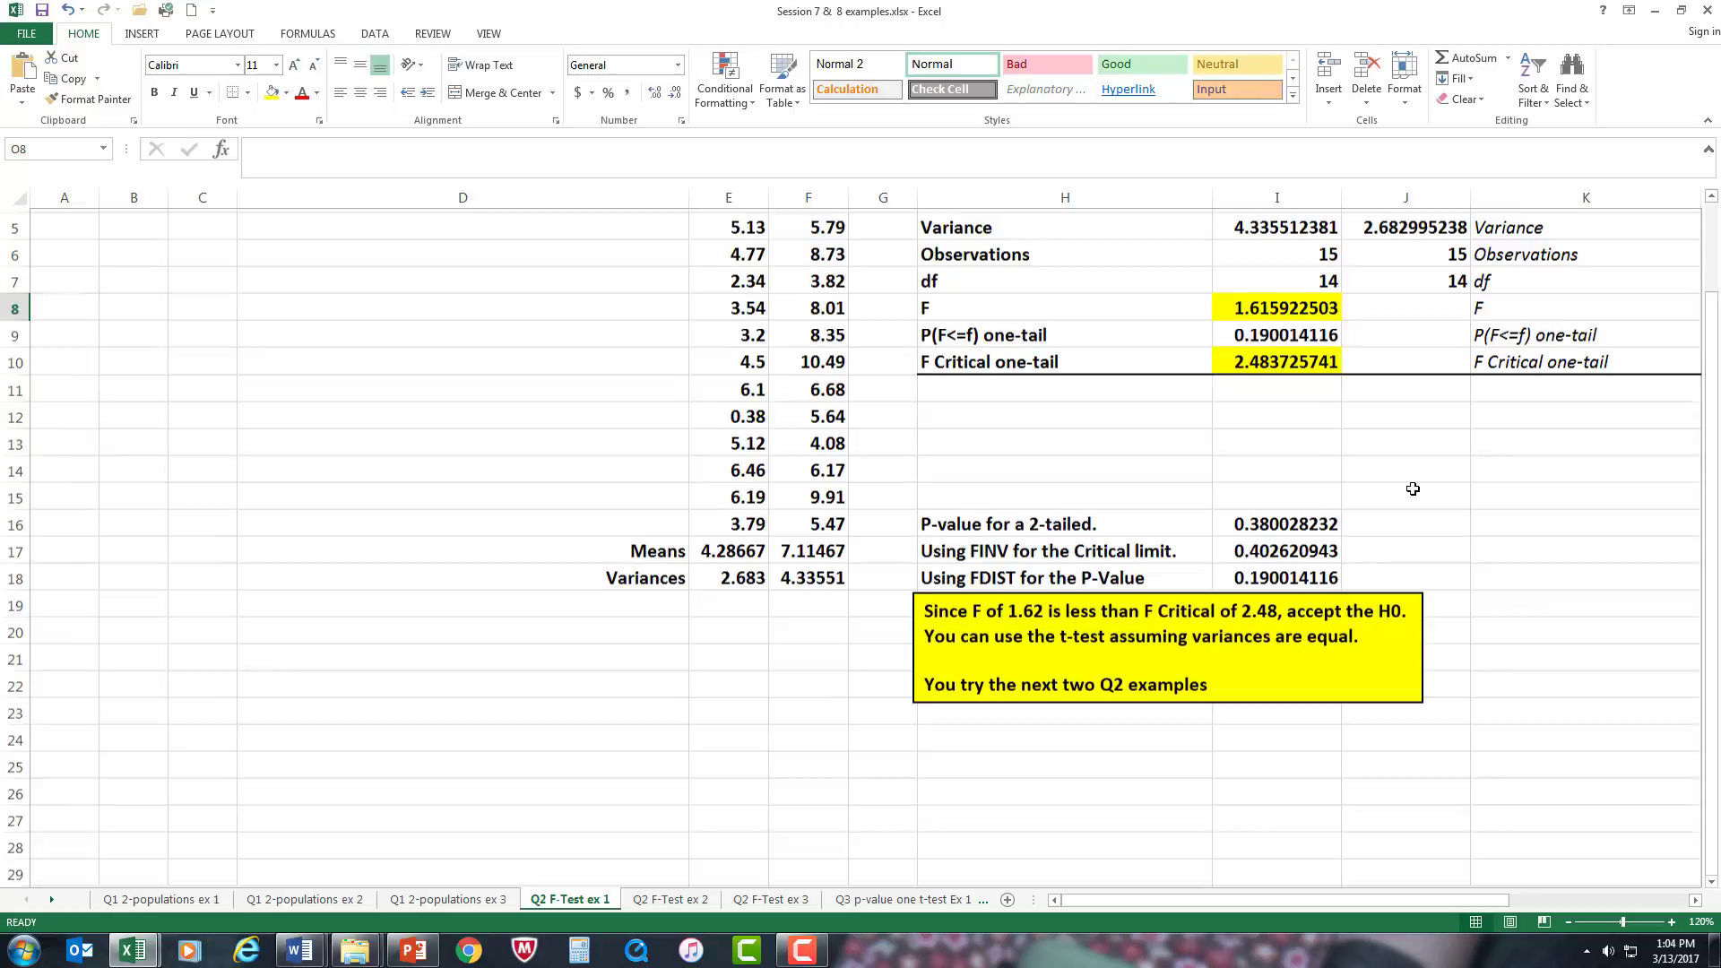
{"action": "scroll", "coordinate": [1413, 488], "scroll_direction": "up", "scroll_amount": 1}
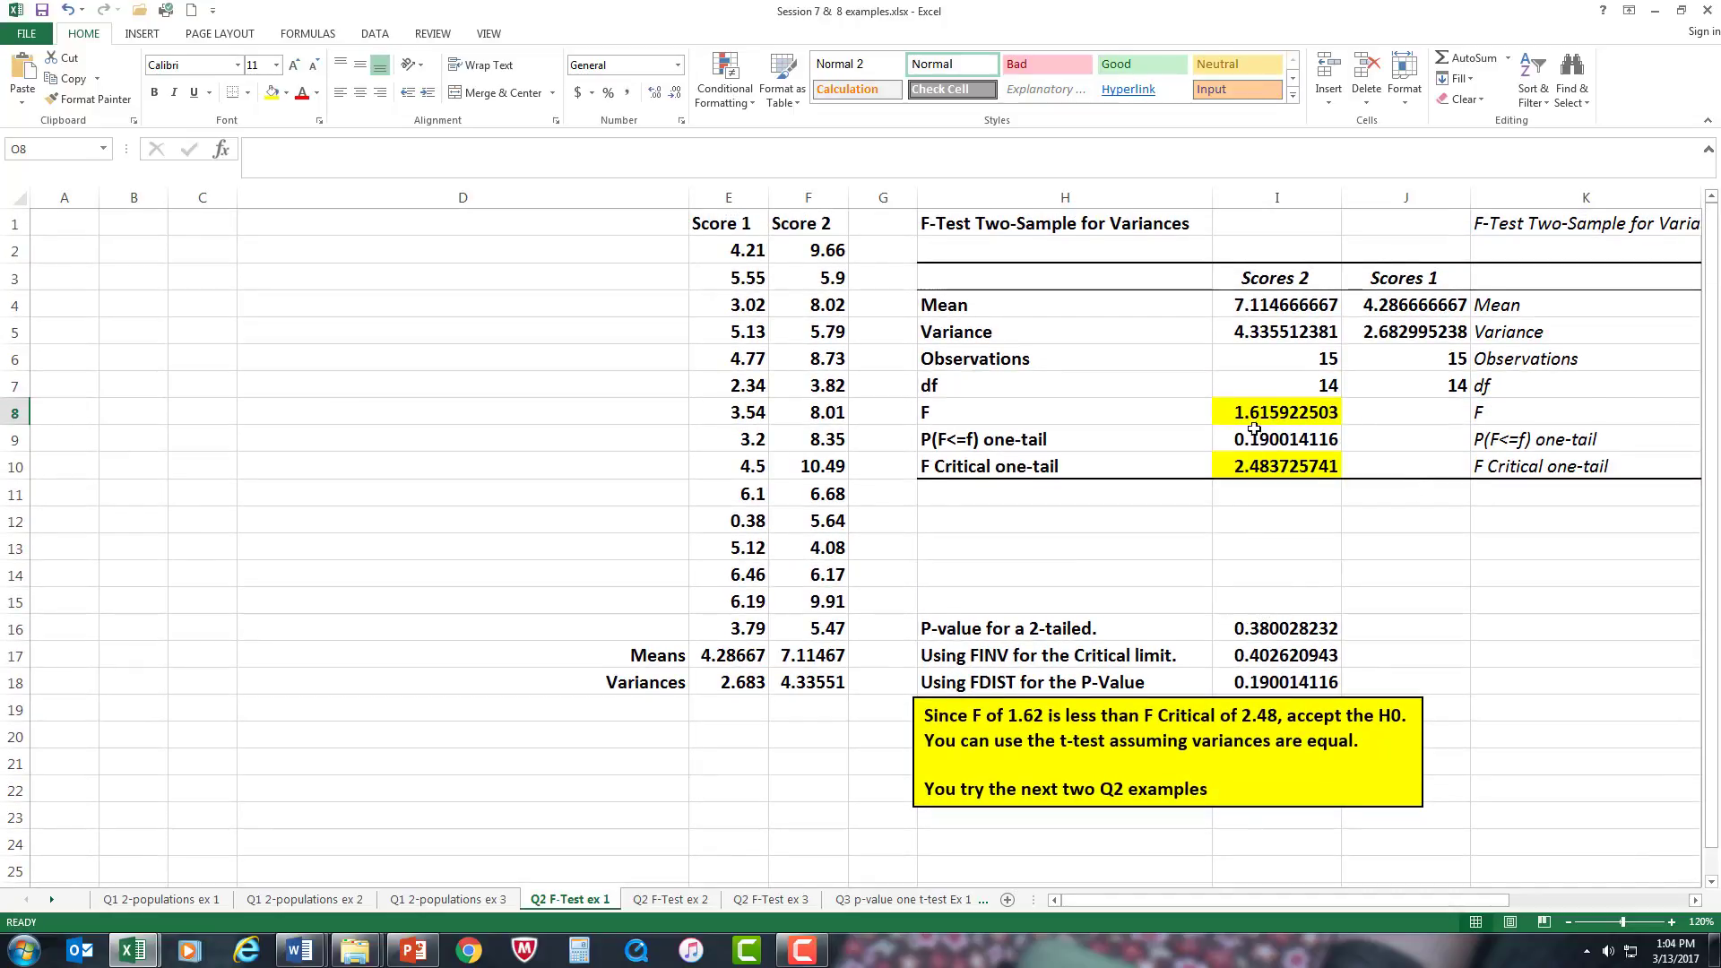
{"action": "left_click", "coordinate": [1263, 627]}
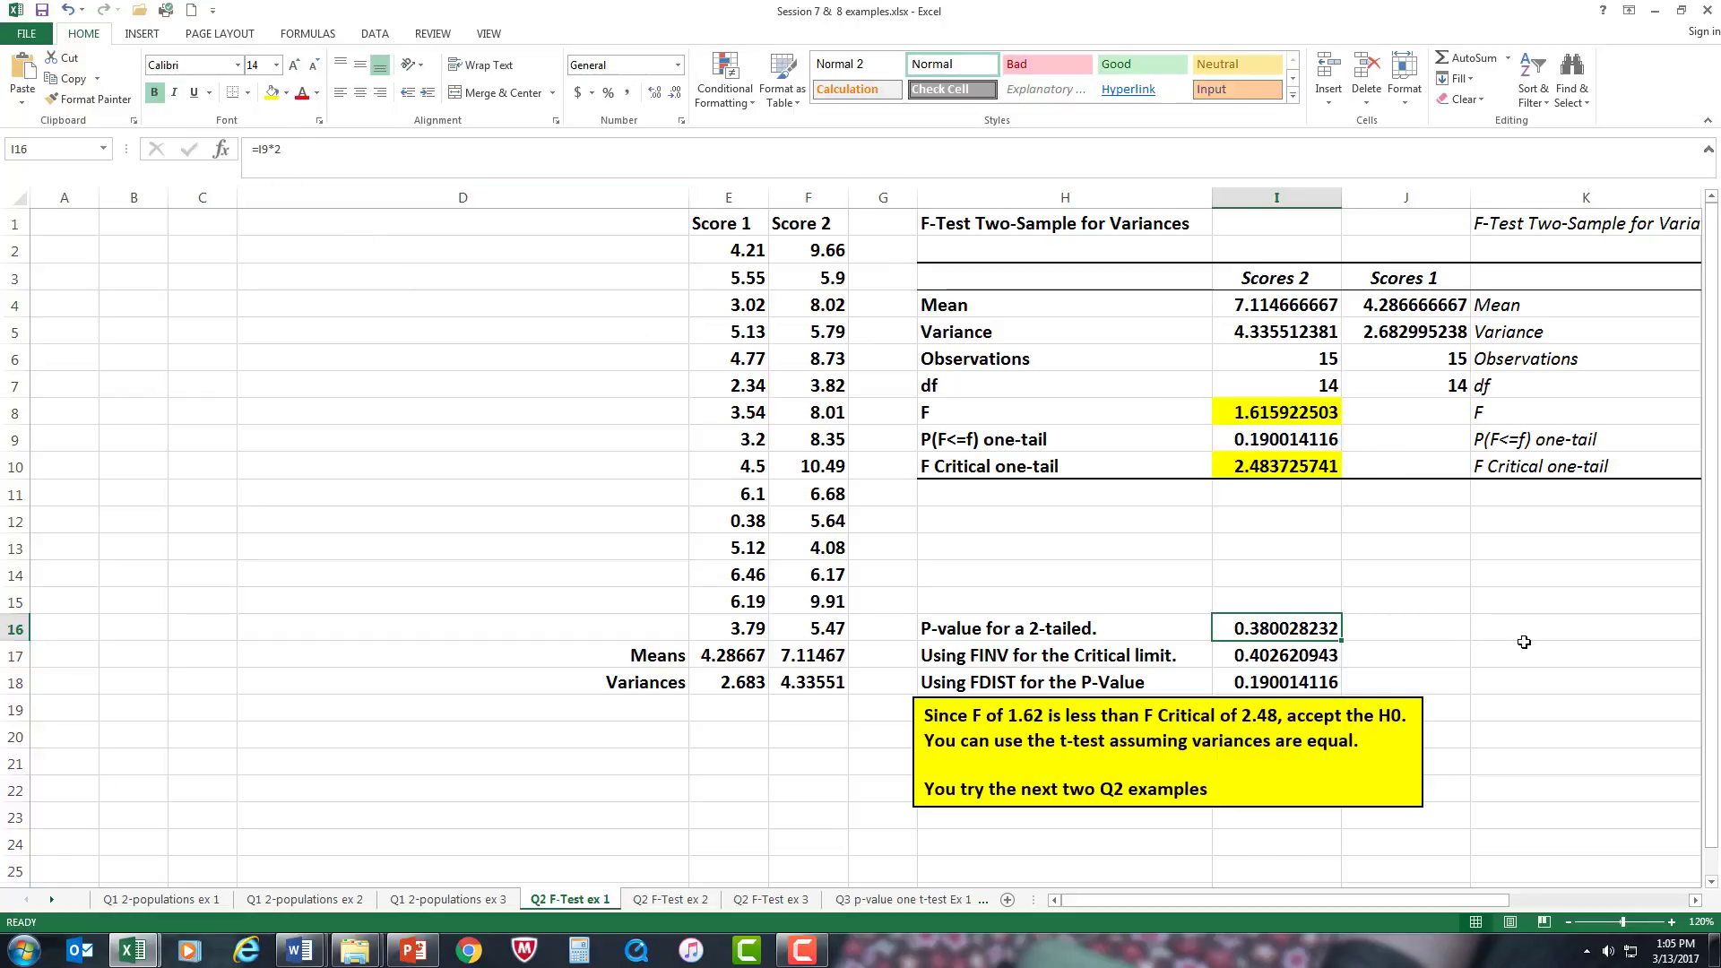
{"action": "left_click", "coordinate": [1540, 610]}
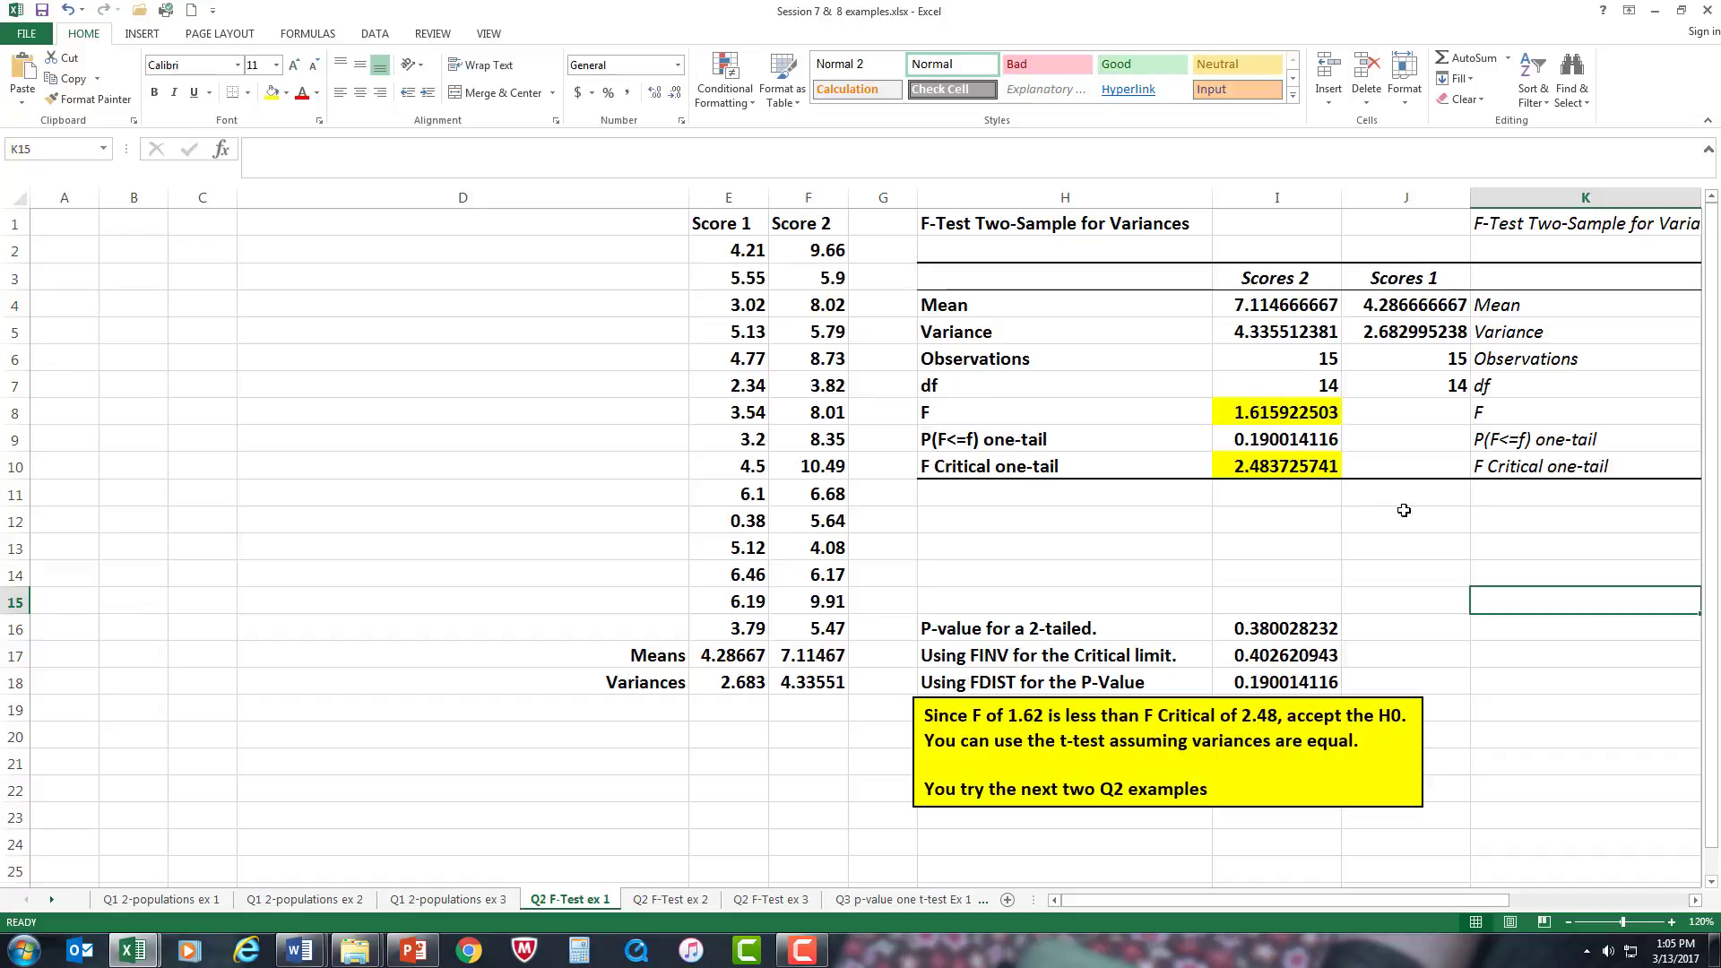
{"action": "left_click", "coordinate": [689, 900]}
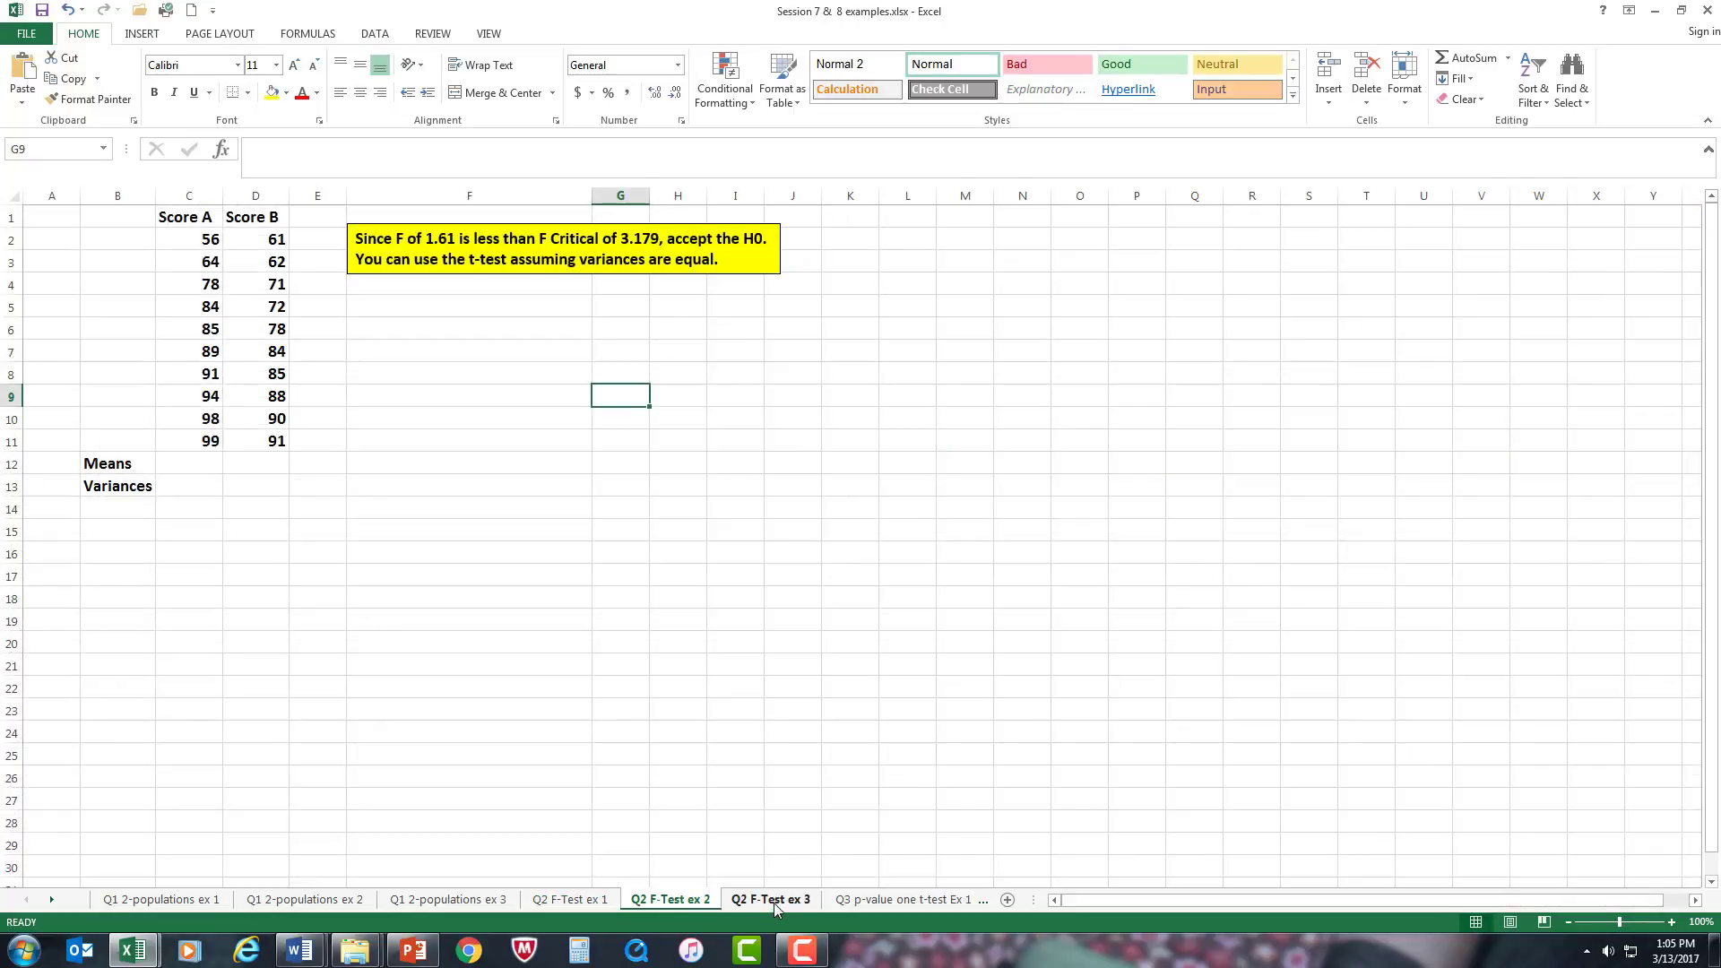
{"action": "left_click", "coordinate": [772, 900]}
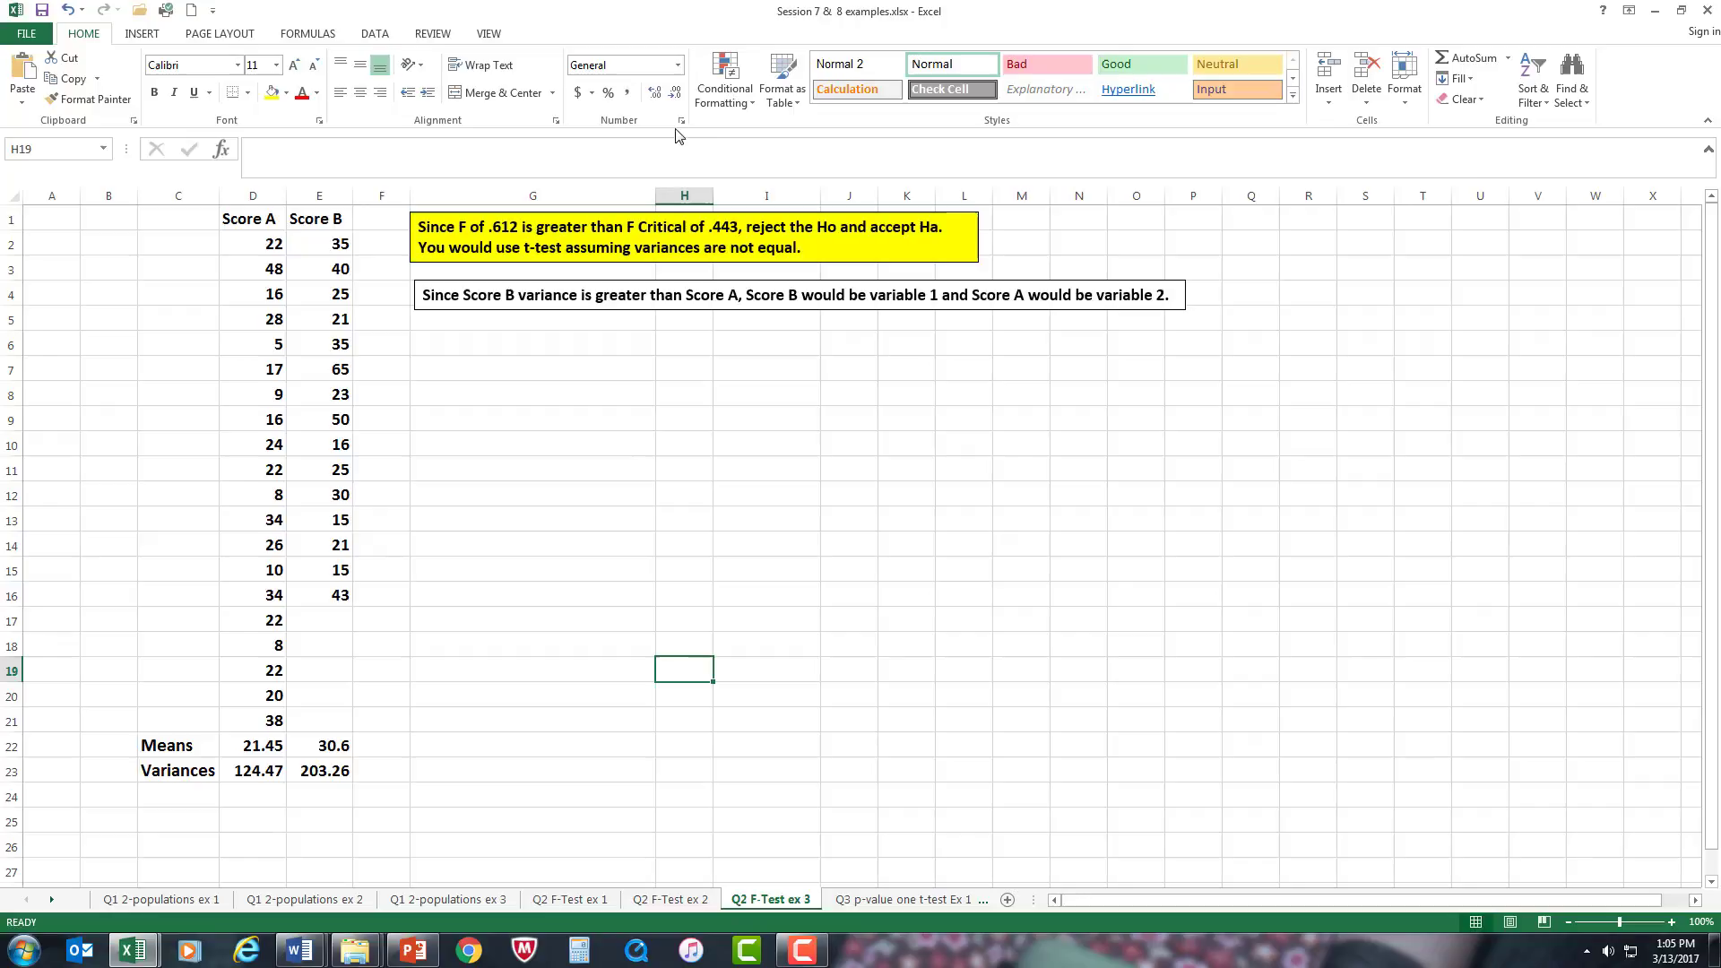
{"action": "left_click", "coordinate": [570, 900]}
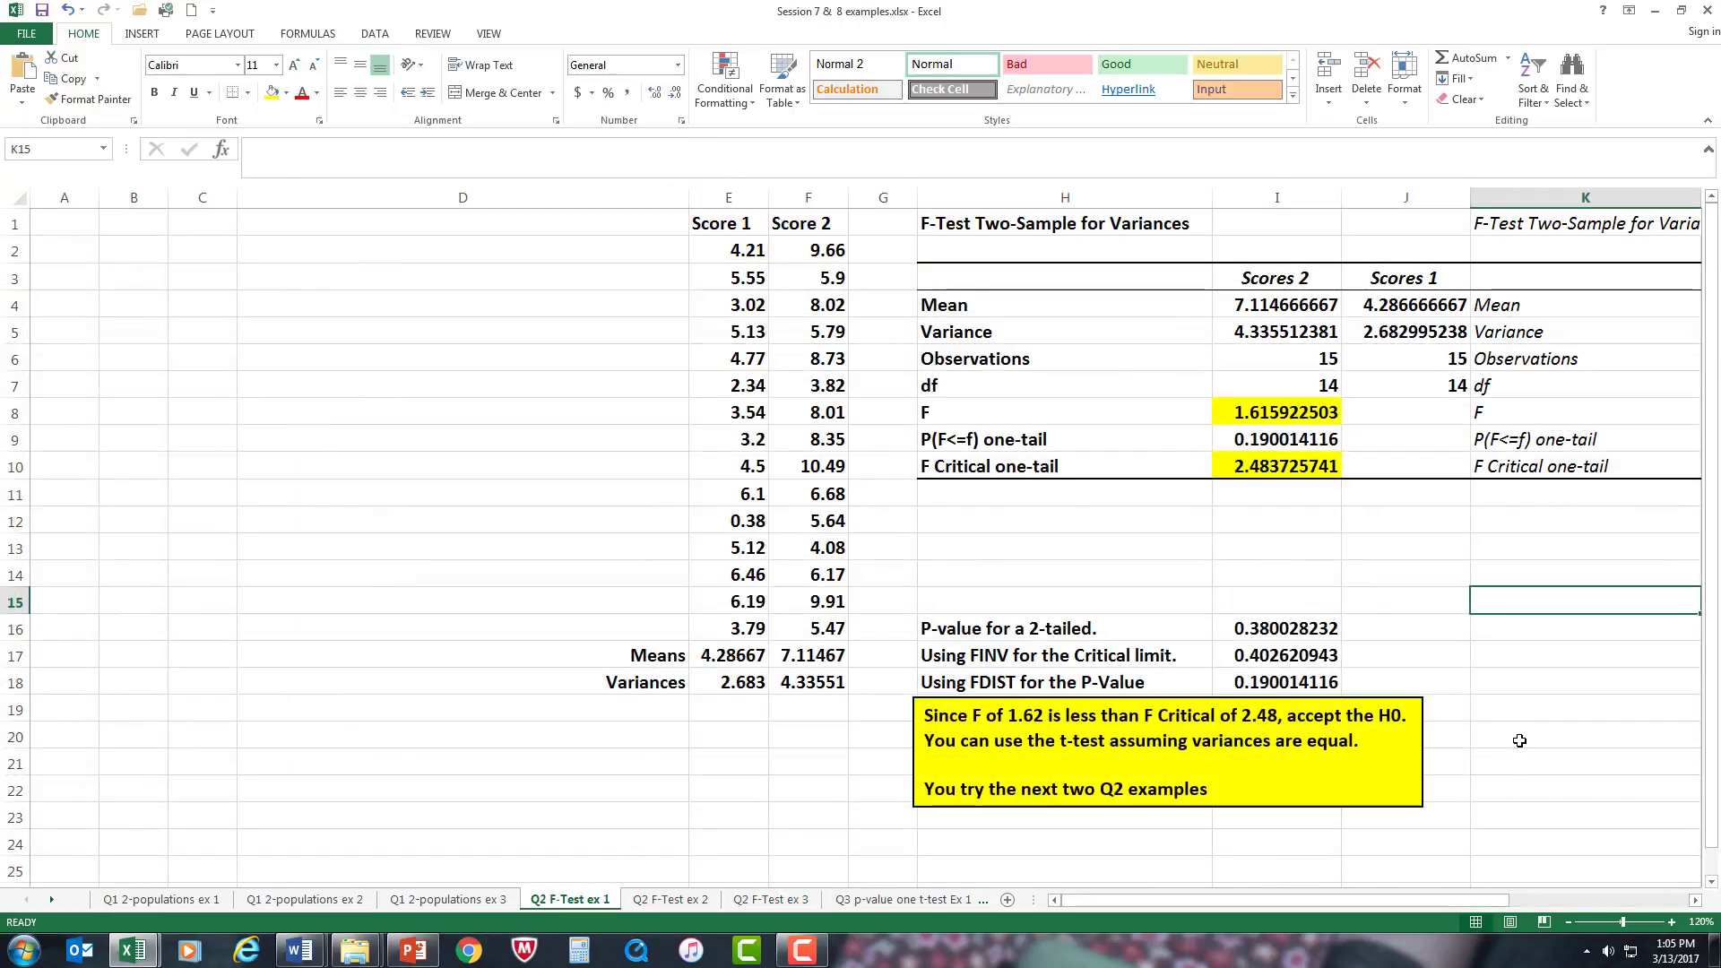
{"action": "left_click", "coordinate": [802, 950]}
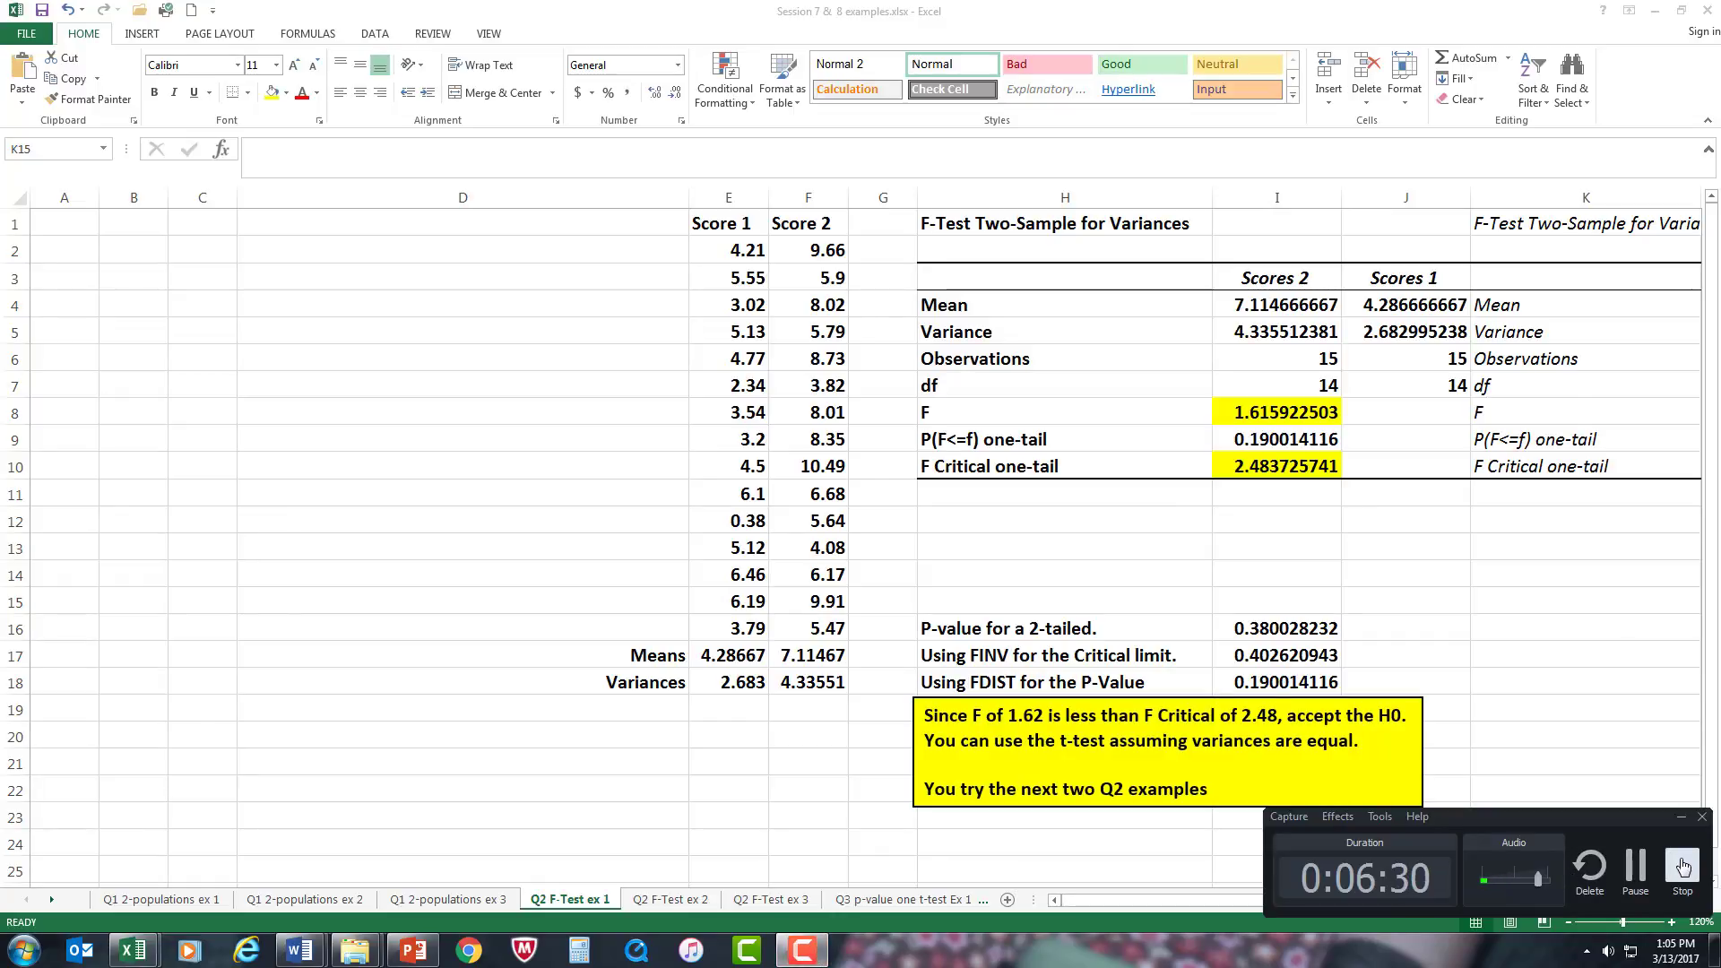